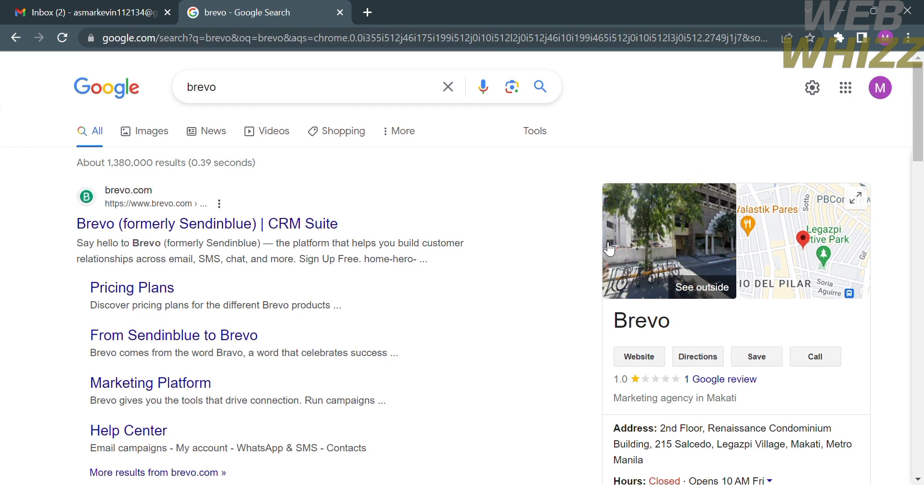
Step: Open the 'Brevo (formerly Sendinblue) | CRM Suite' result from the Google search for brevo
left_click(181, 224)
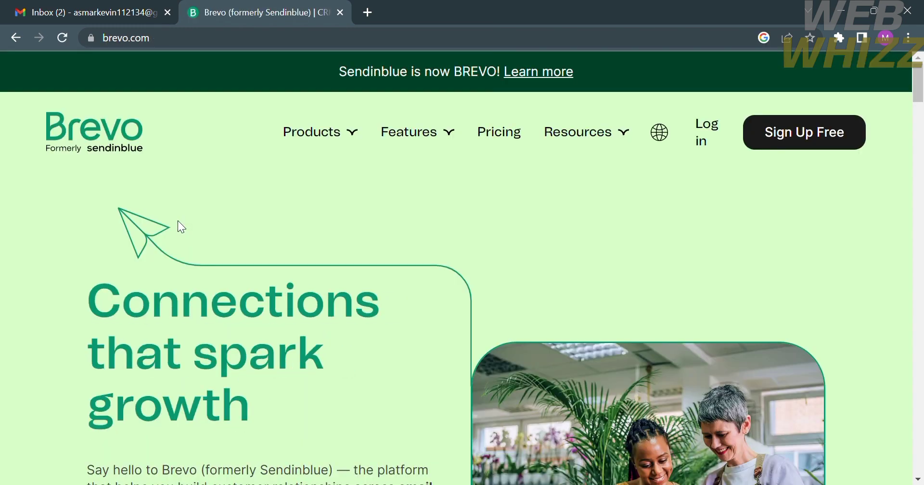
Step: Scroll through the brevo.com homepage's product and customer sections
scroll(408, 351, "down", 3)
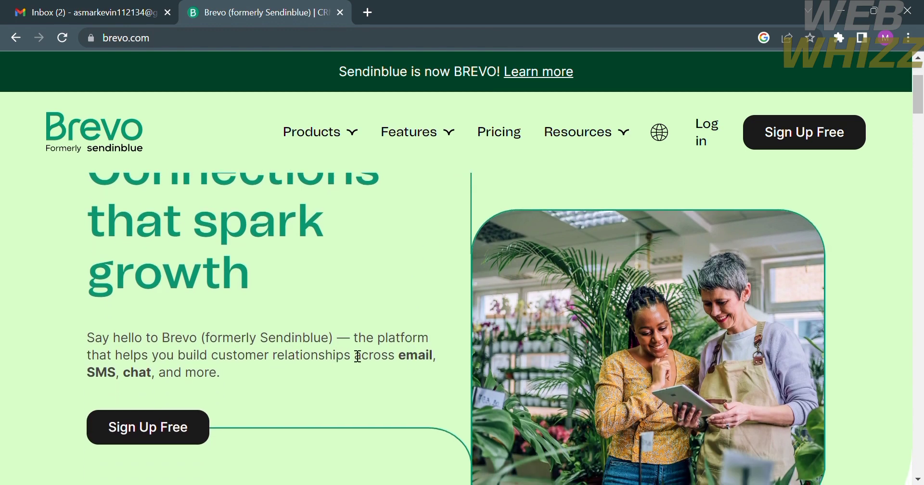
scroll(356, 356, "down", 10)
scroll(351, 354, "down", 7)
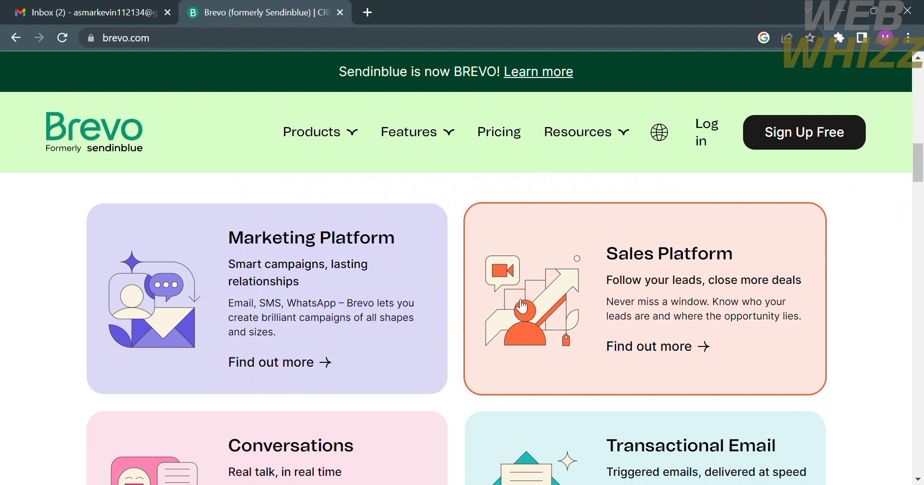
scroll(523, 307, "down", 2)
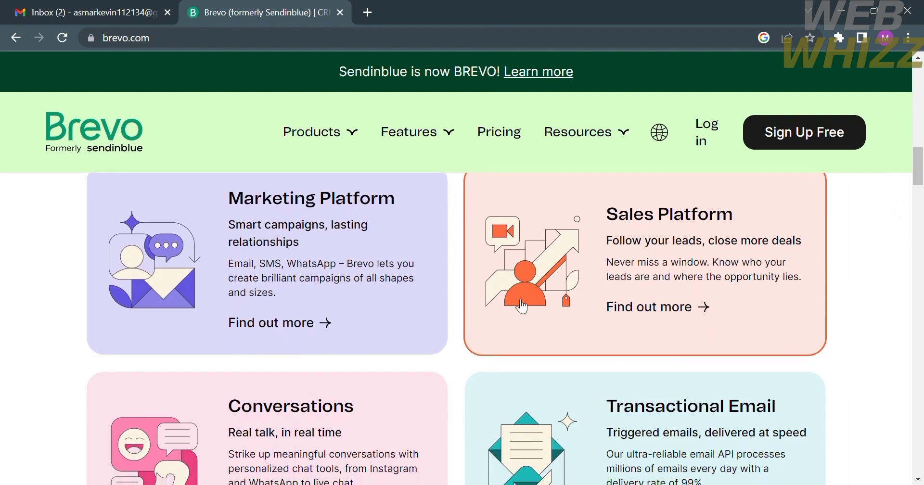
scroll(523, 307, "up", 1)
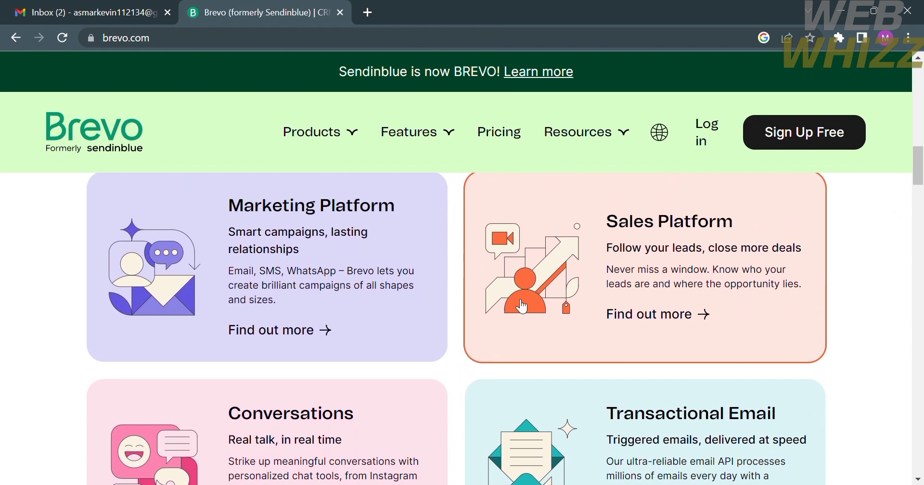
scroll(624, 409, "down", 3)
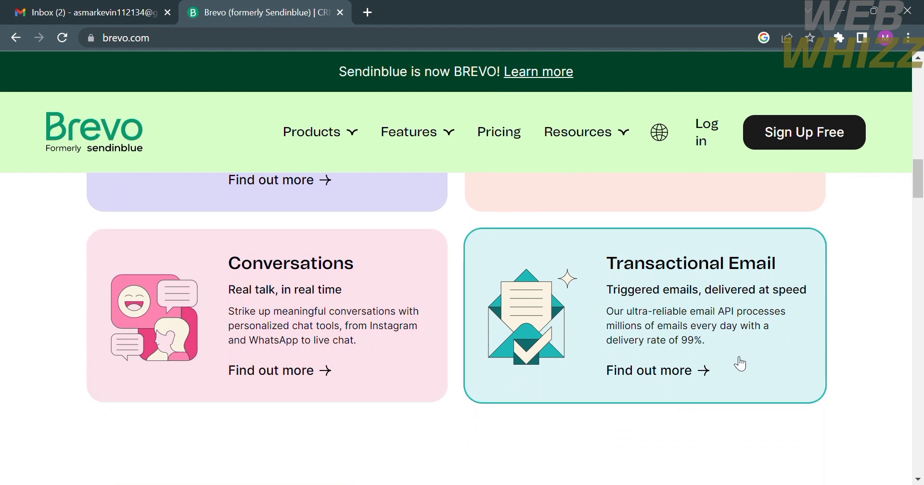
scroll(712, 363, "down", 5)
scroll(734, 357, "down", 10)
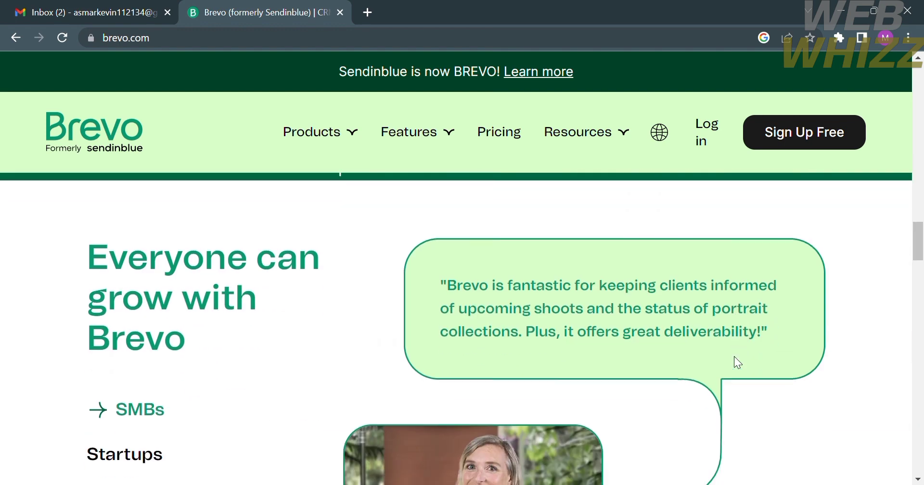
scroll(735, 356, "down", 6)
scroll(733, 355, "up", 4)
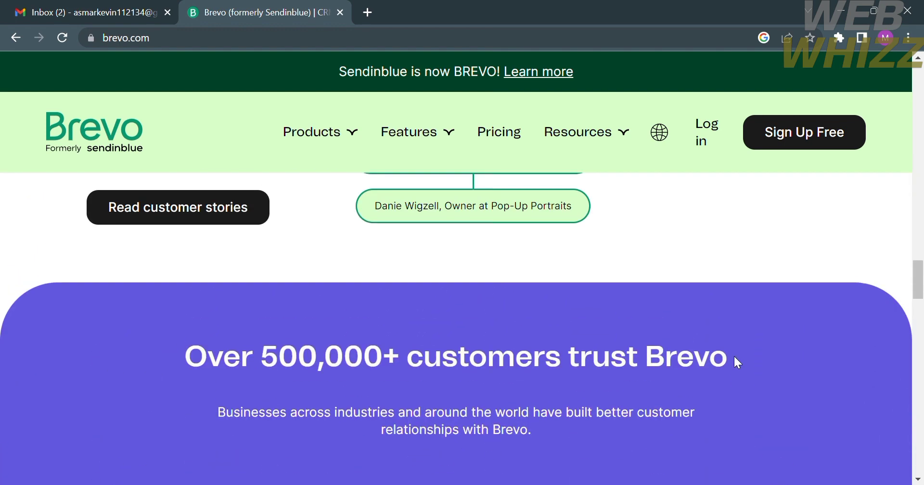
scroll(734, 354, "down", 1)
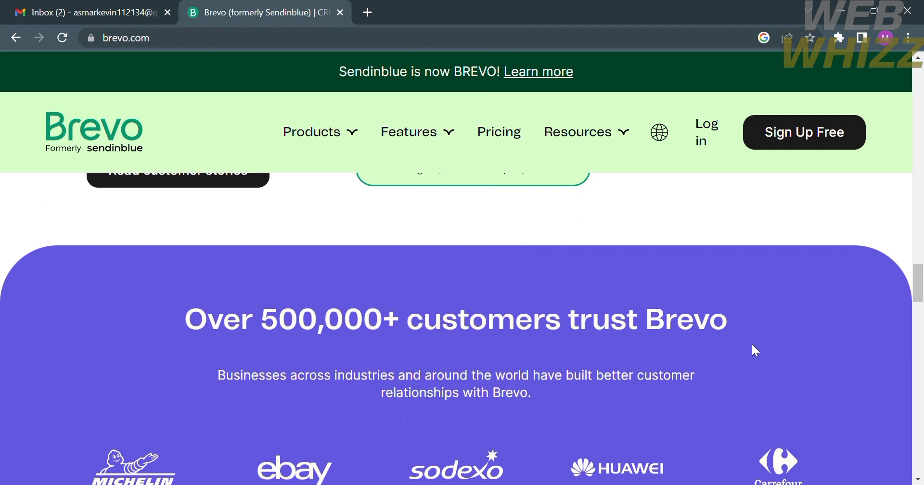
scroll(758, 349, "down", 1)
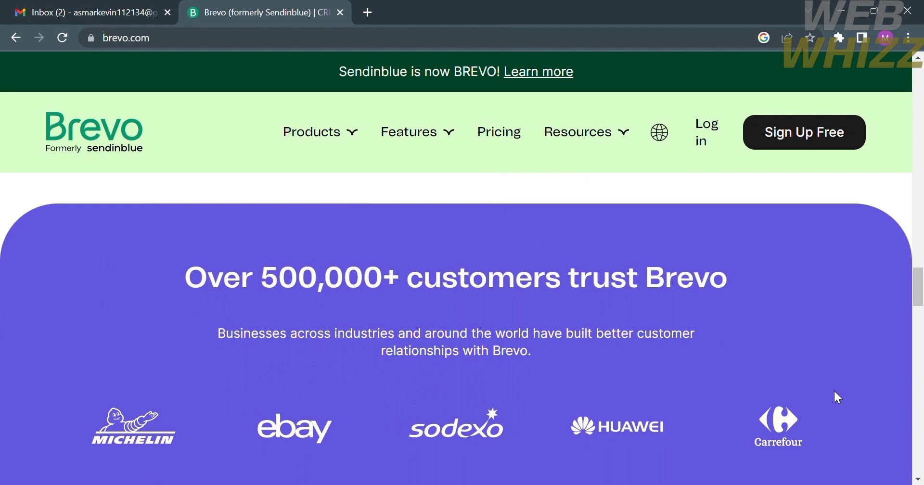
Step: Return to the top of the homepage and go to the Sign Up Free registration page
scroll(835, 392, "down", 12)
scroll(835, 392, "up", 5)
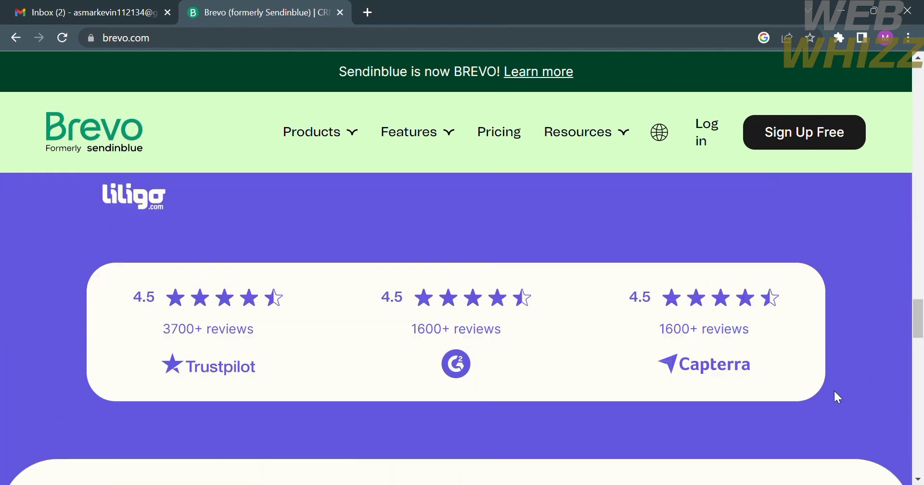
scroll(834, 391, "down", 15)
scroll(834, 392, "up", 8)
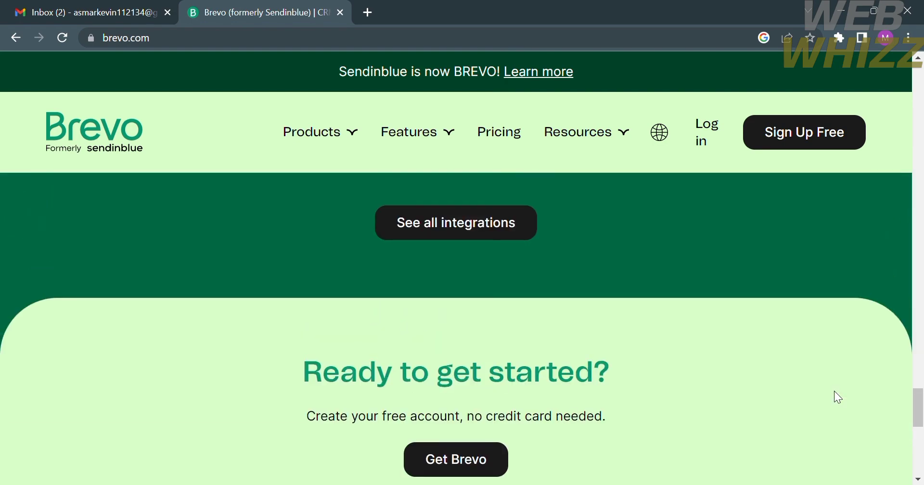
scroll(834, 391, "up", 20)
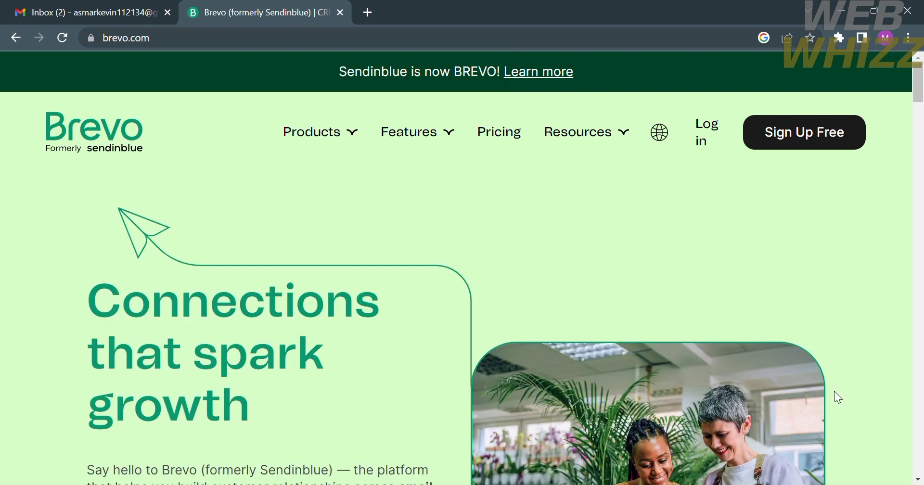
scroll(834, 392, "down", 2)
scroll(834, 391, "up", 2)
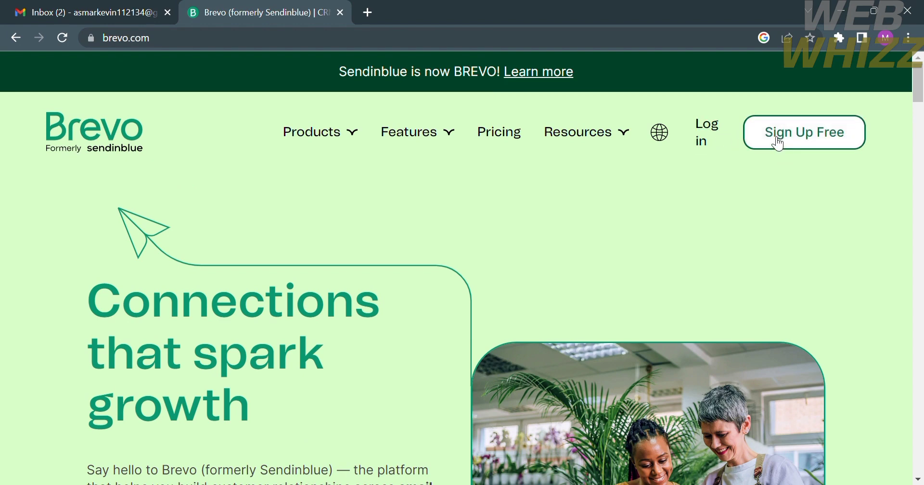
left_click(810, 140)
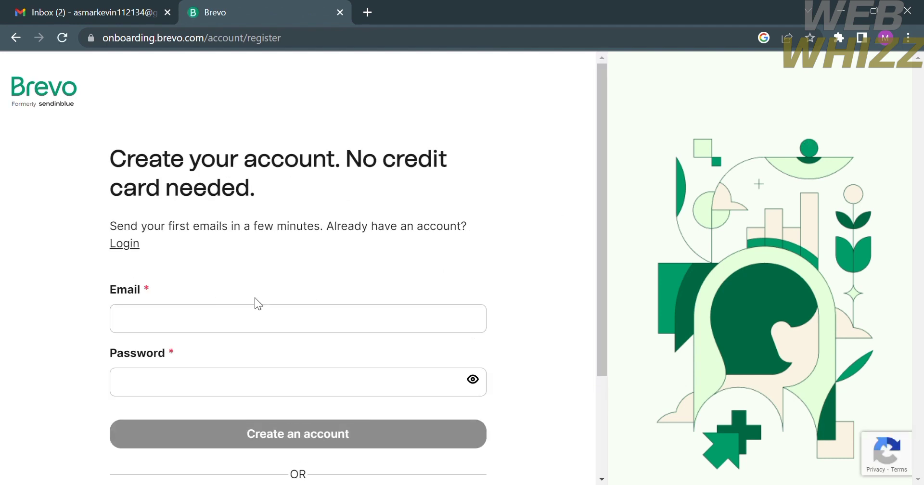
Step: Fill the Email field with the saved account e-mail address
left_click(262, 326)
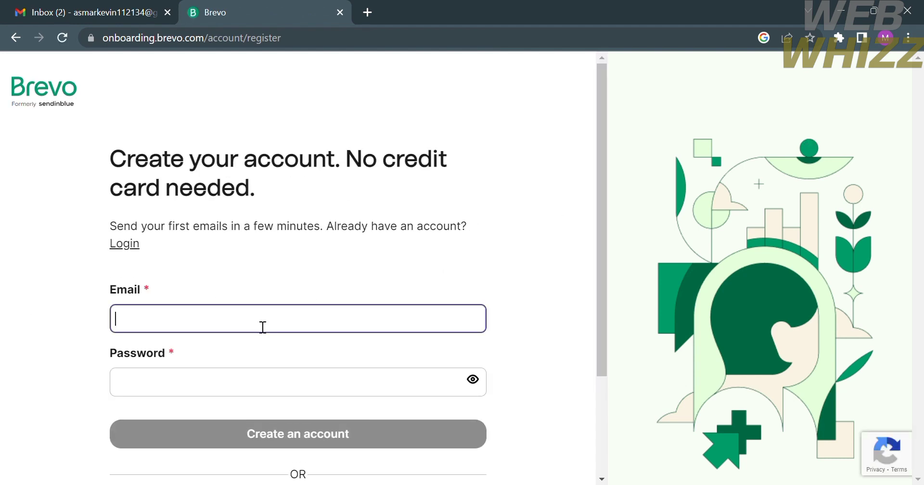
left_click(170, 385)
left_click(551, 419)
left_click(441, 330)
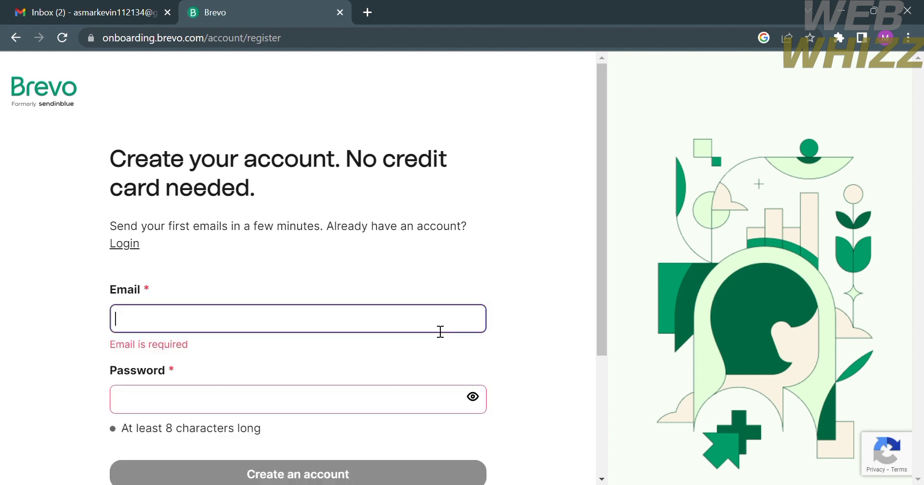
left_click(325, 347)
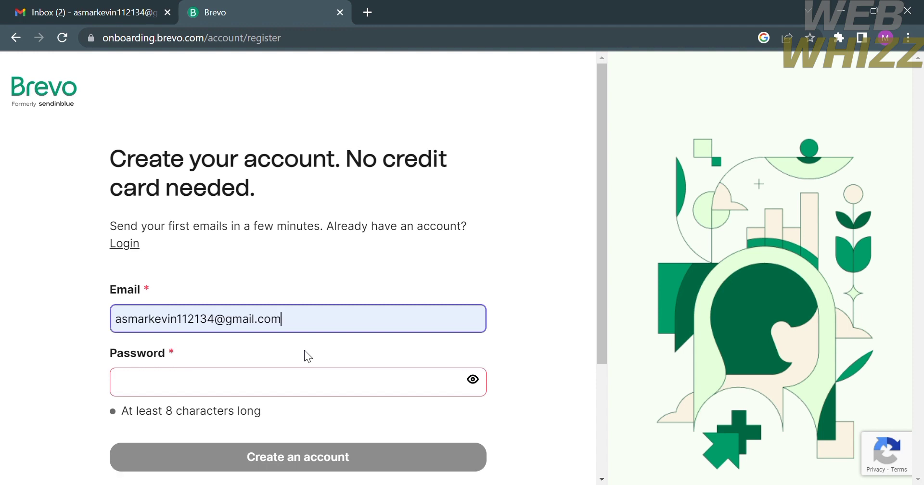
Step: Enter a 12-character account password and submit with Create an account
left_click(308, 393)
type("•••••")
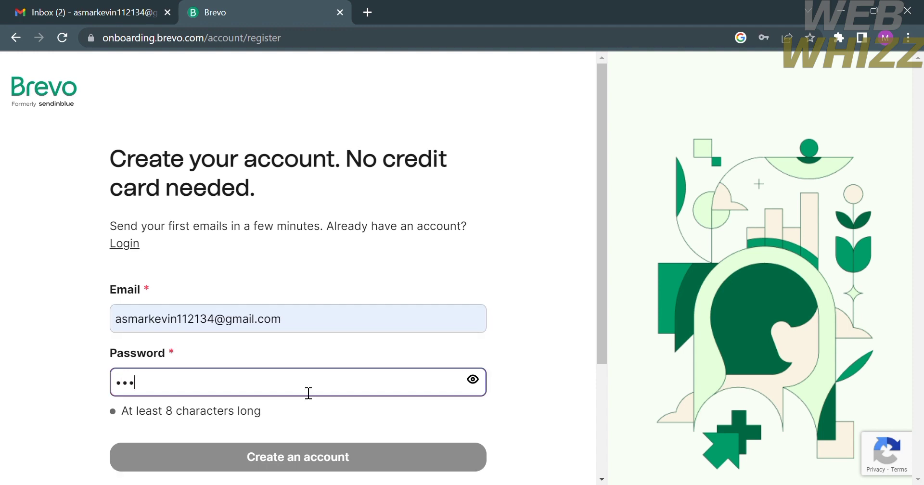
type("••••••")
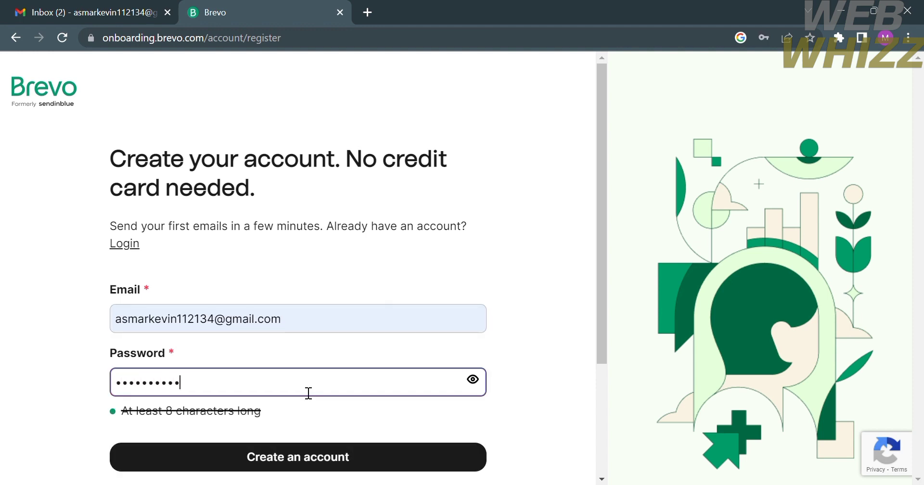
type("•")
scroll(308, 393, "down", 3)
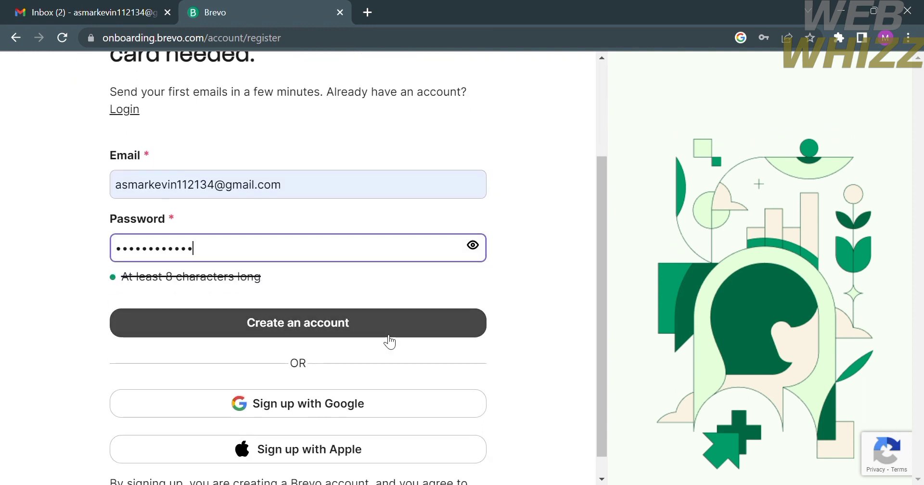
scroll(398, 336, "down", 1)
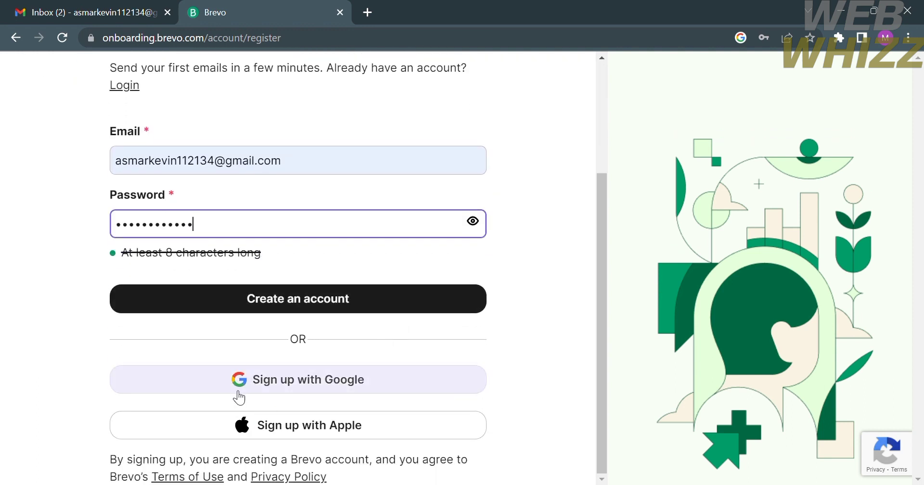
scroll(238, 398, "up", 2)
left_click(360, 400)
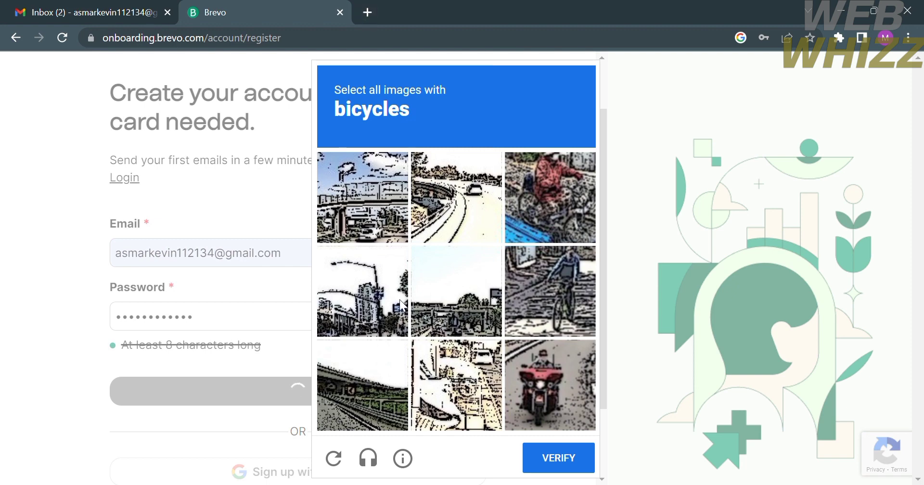
Step: Mark the cyclist and motorcycle pictures in the bicycles reCAPTCHA and verify the answers
left_click(560, 395)
left_click(560, 394)
left_click(551, 273)
left_click(571, 334)
left_click(573, 233)
left_click(575, 256)
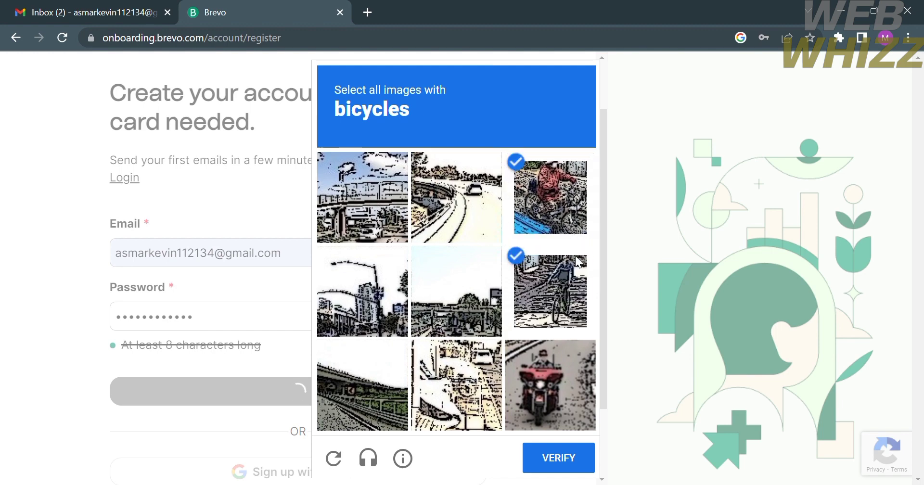
left_click(551, 360)
left_click(562, 458)
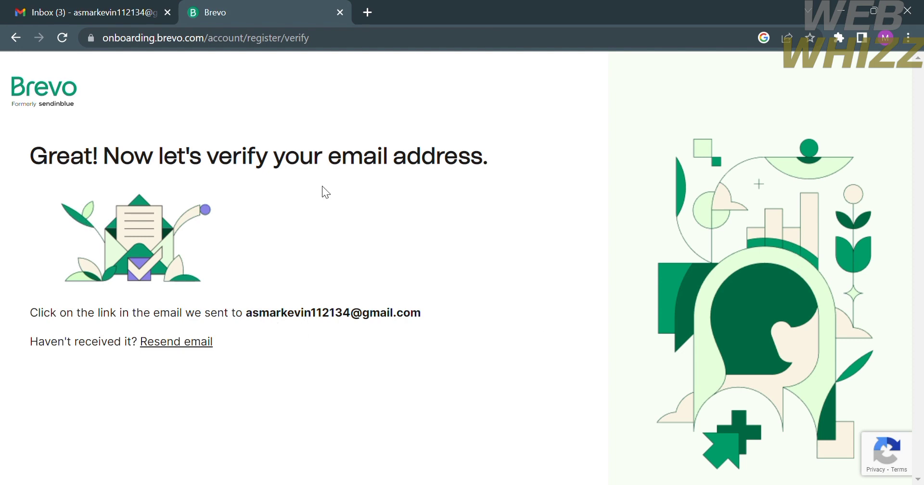
Step: Open the '[Brevo] Complete your registration' email in Gmail and follow its confirmation link to the new tab
left_click(118, 7)
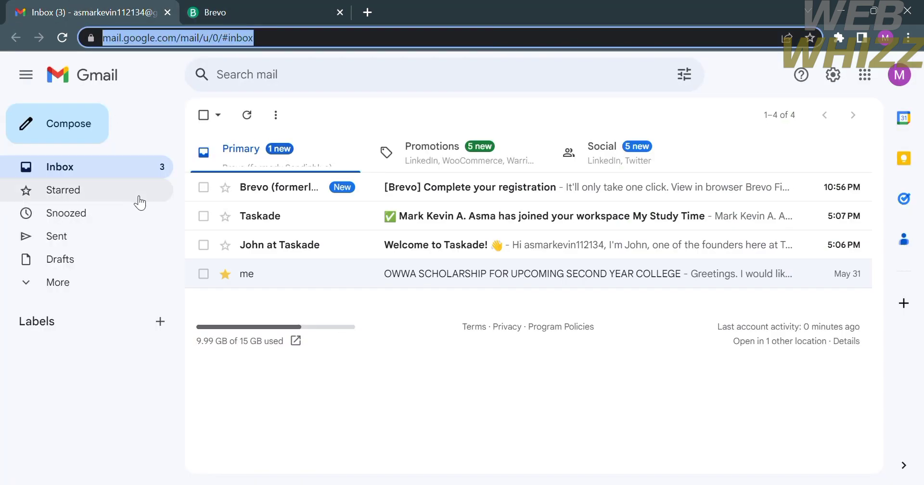
left_click(302, 189)
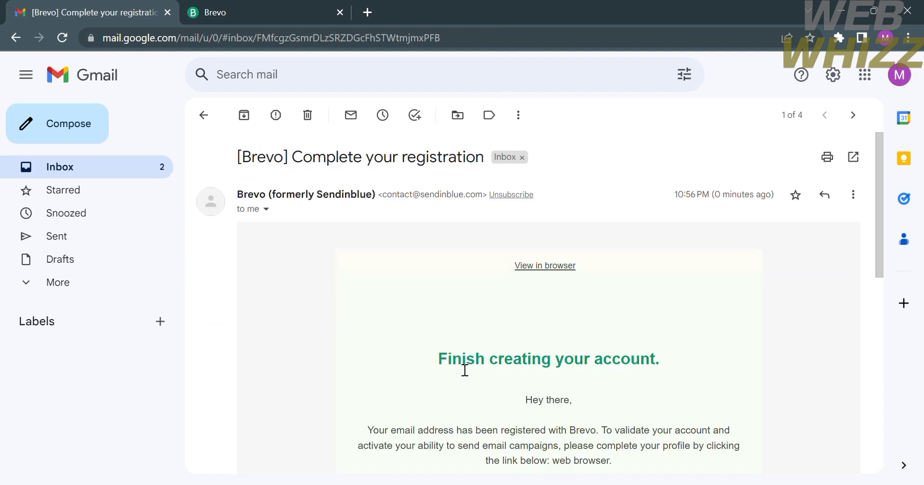
scroll(457, 364, "down", 5)
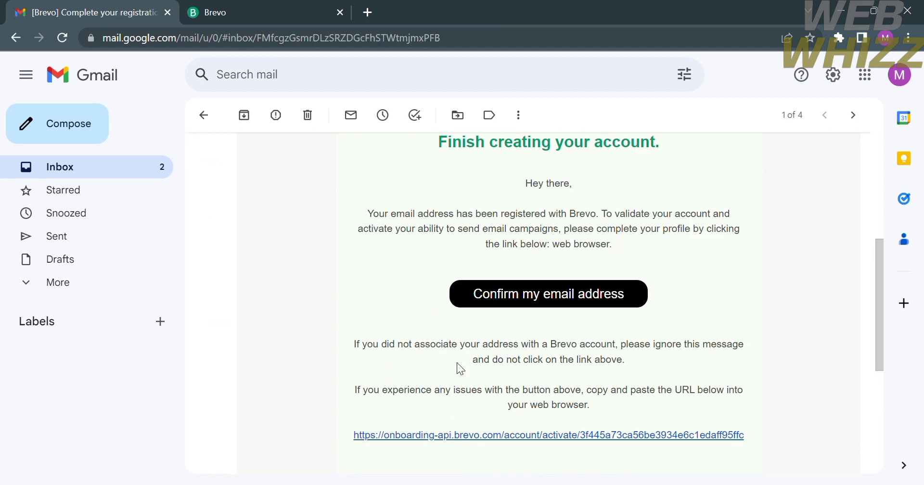
left_click(552, 305)
left_click(417, 7)
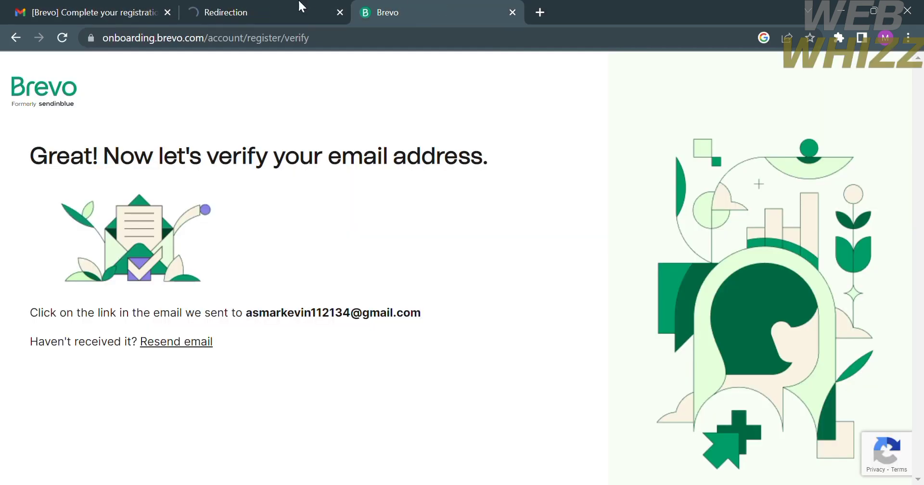
left_click(284, 7)
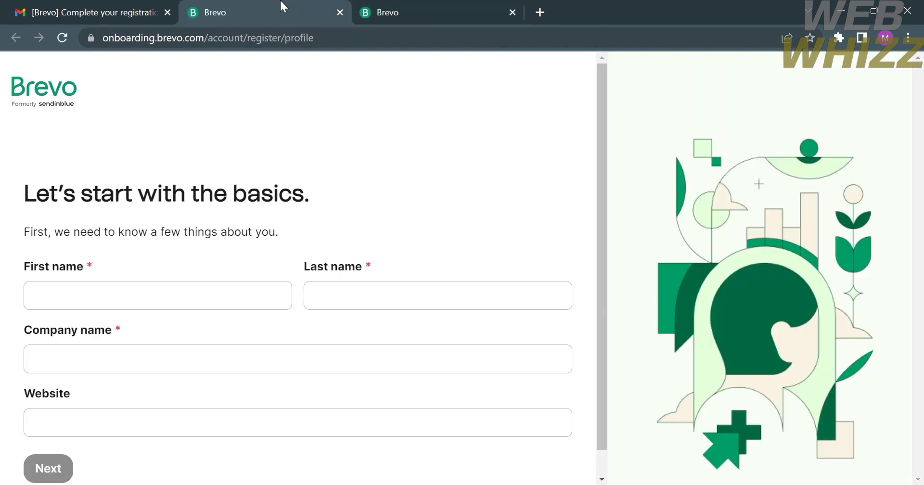
Step: Enter the account holder's first name and last name
left_click(265, 305)
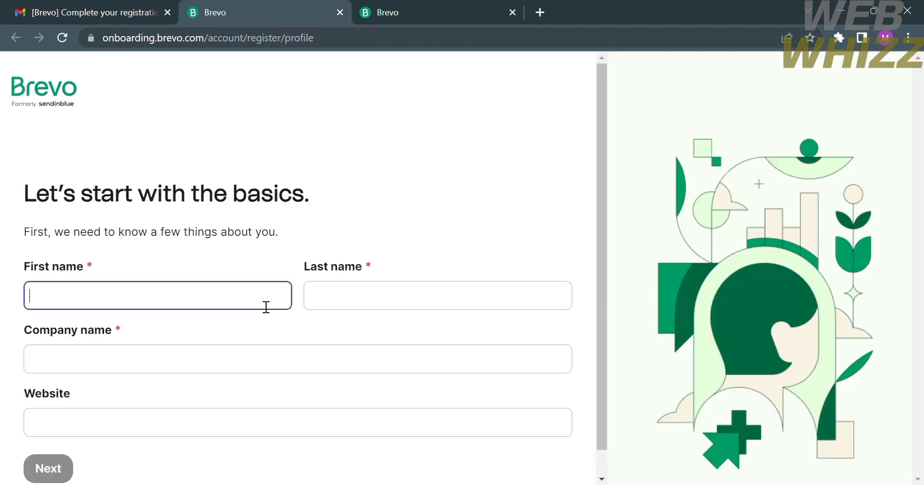
scroll(485, 415, "down", 1)
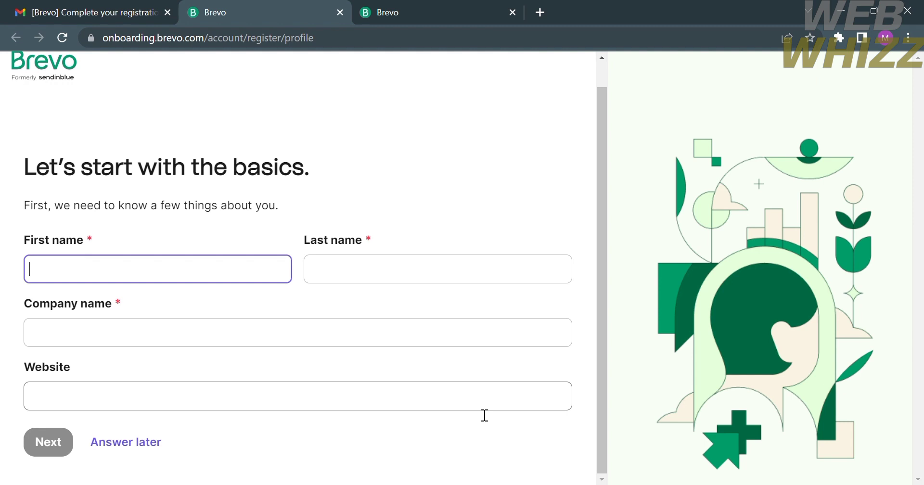
left_click(348, 275)
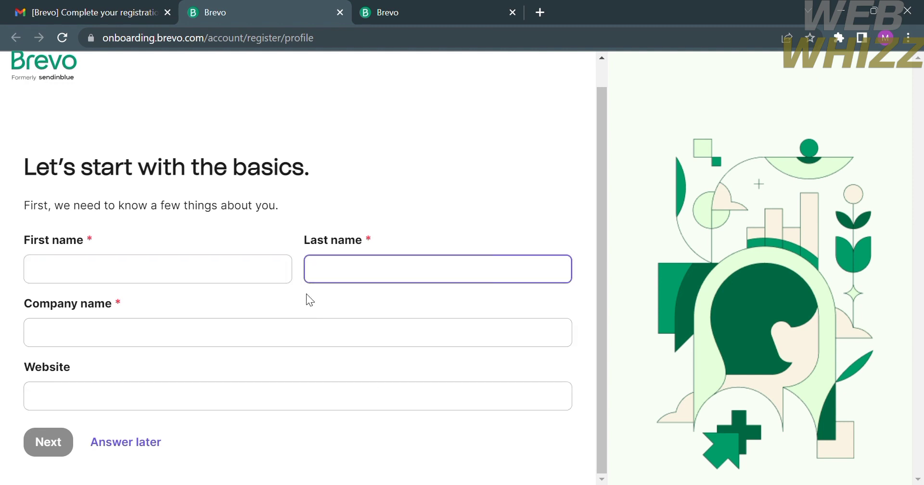
left_click(226, 272)
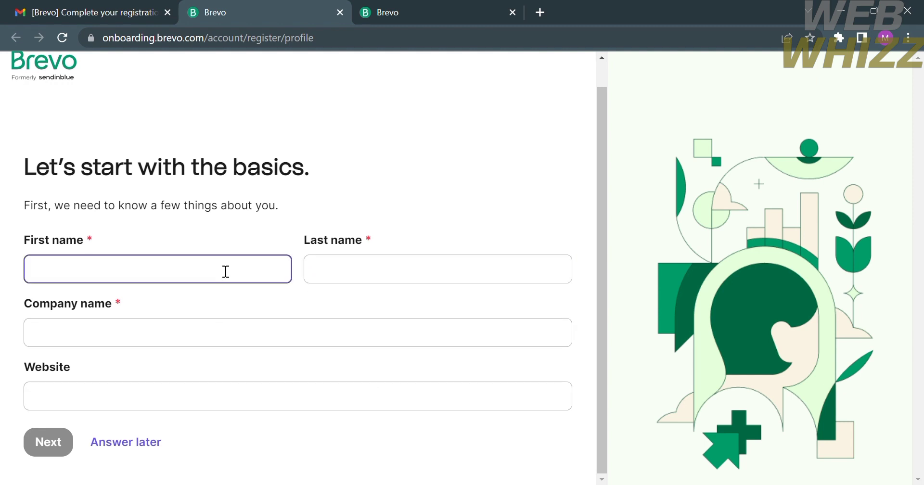
left_click(325, 274)
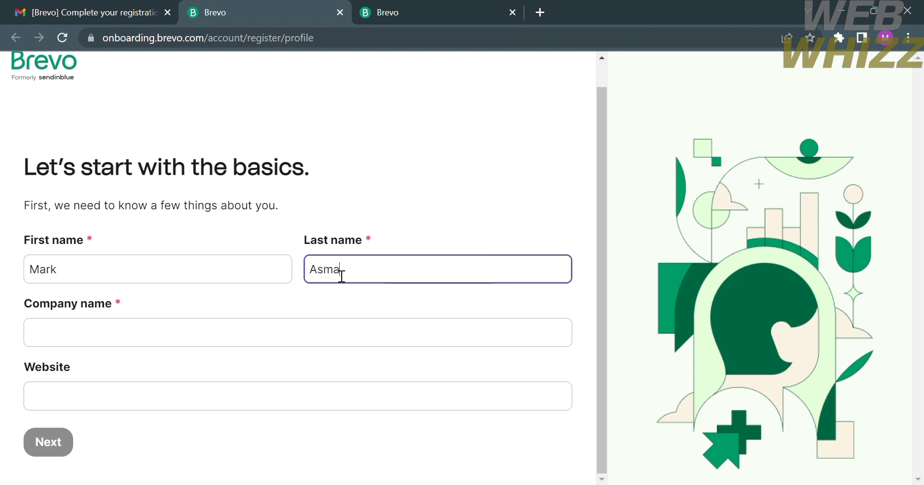
Step: Enter company name Web Whizz, leave Website blank and continue to the address step
left_click(314, 343)
type("Web Whizz")
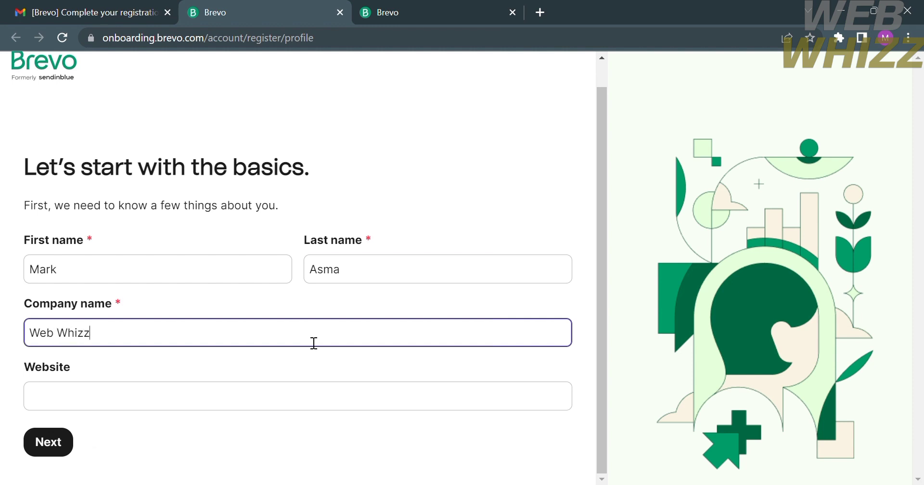
left_click(269, 407)
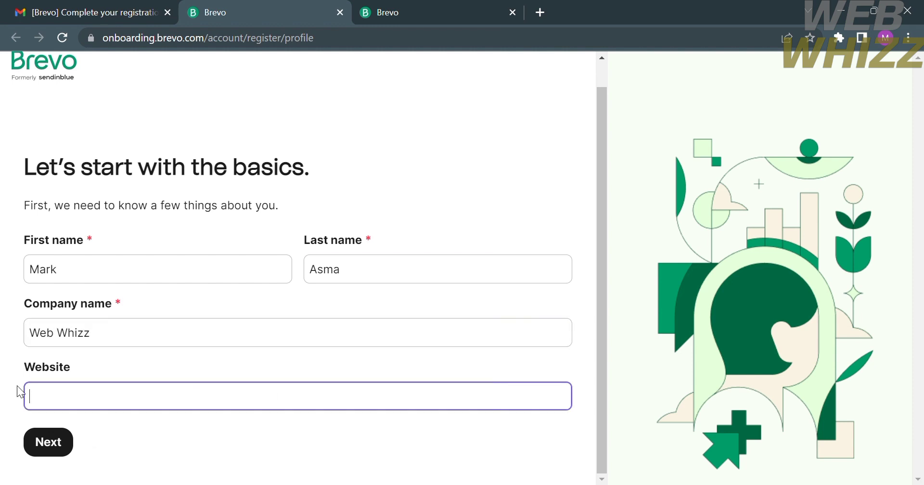
left_click(71, 438)
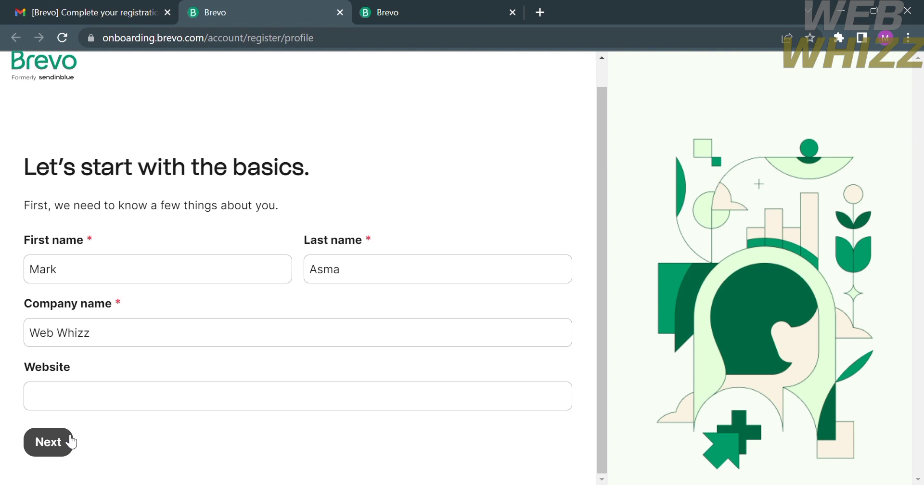
left_click(71, 441)
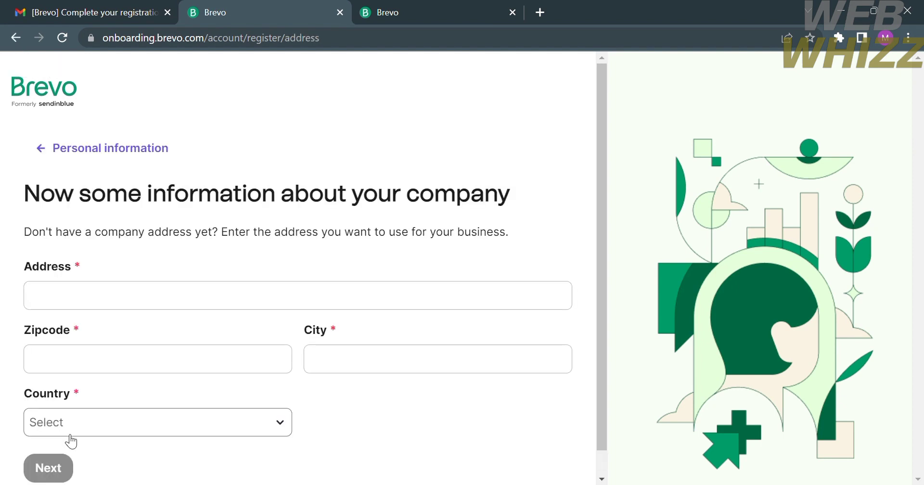
Step: Fill in the company's Address, City and Zipcode fields and proceed
left_click(159, 305)
left_click(393, 361)
left_click(252, 370)
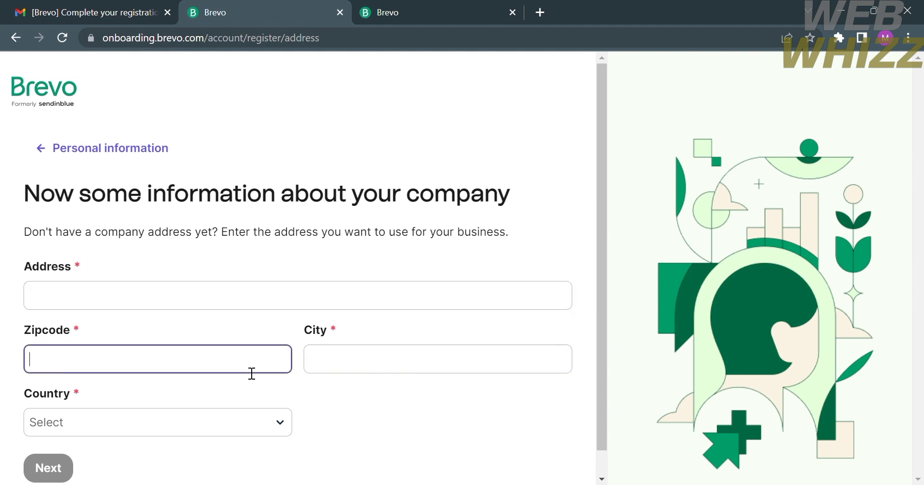
left_click(340, 398)
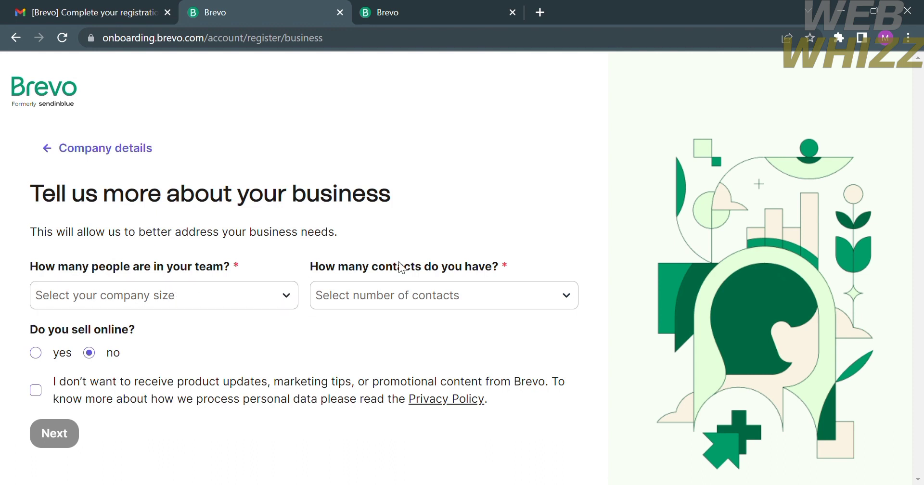
Step: Choose 2-10 employees and 1-300 contacts, answer no to selling online, and tick the promotional opt-out
left_click(291, 307)
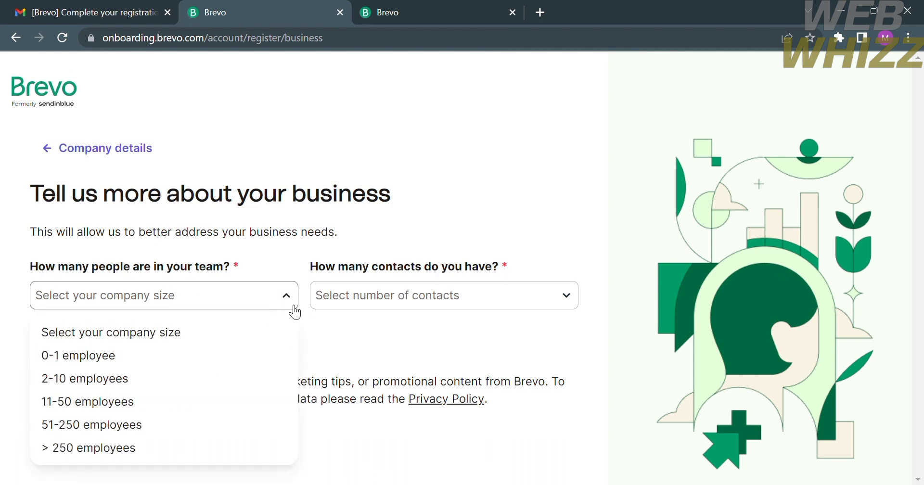
left_click(159, 387)
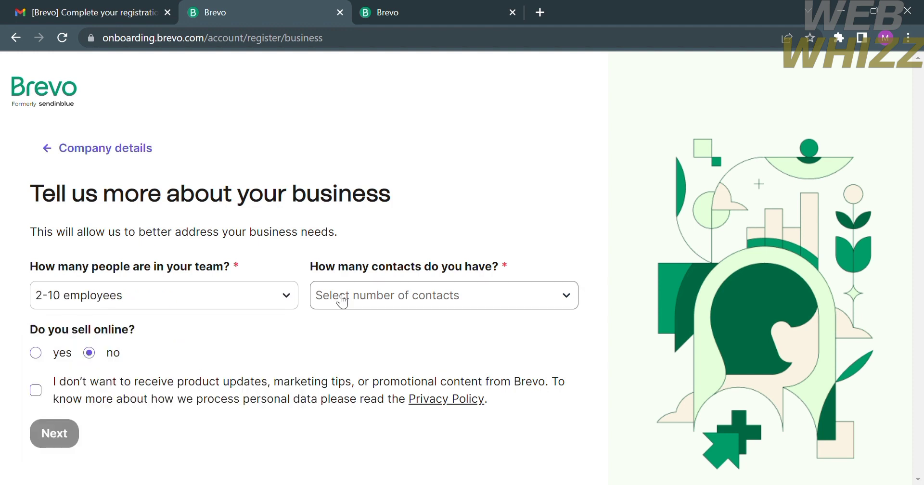
left_click(546, 293)
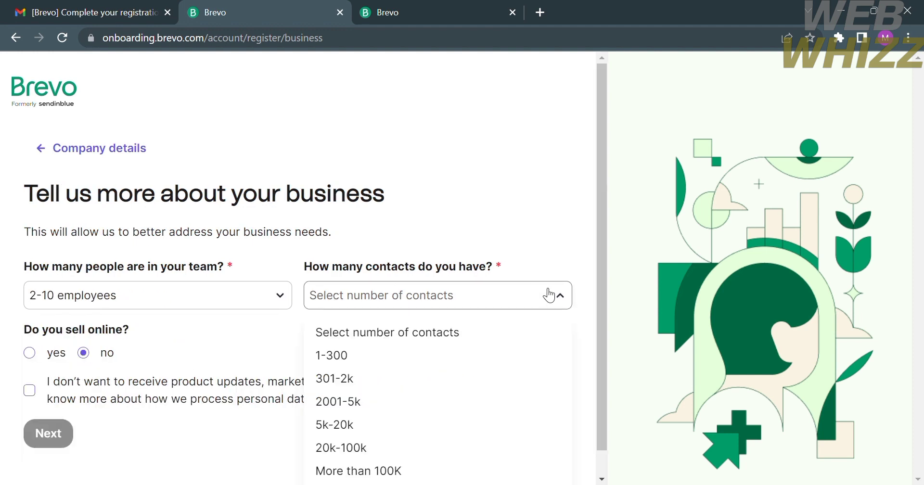
left_click(462, 356)
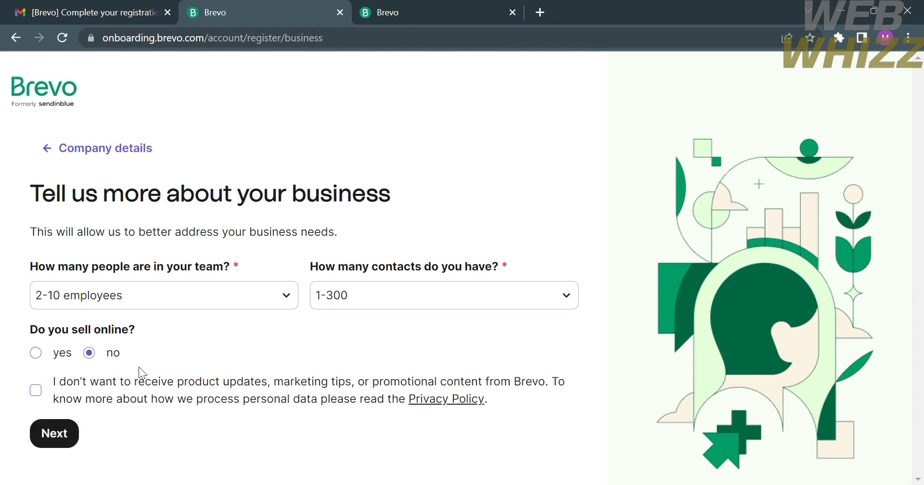
left_click(38, 353)
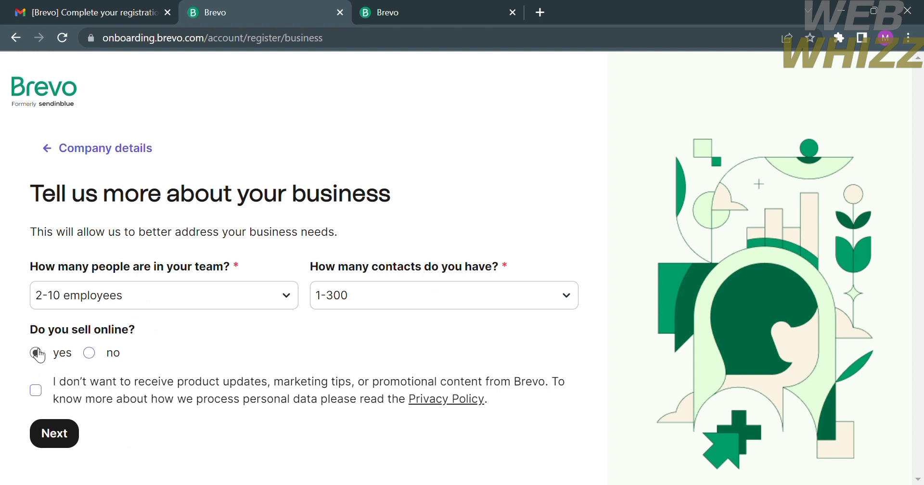
left_click(90, 353)
left_click(36, 395)
Step: Untick the promotional opt-out, submit the business details, and verify the phone number with the texted code
left_click(36, 396)
left_click(77, 439)
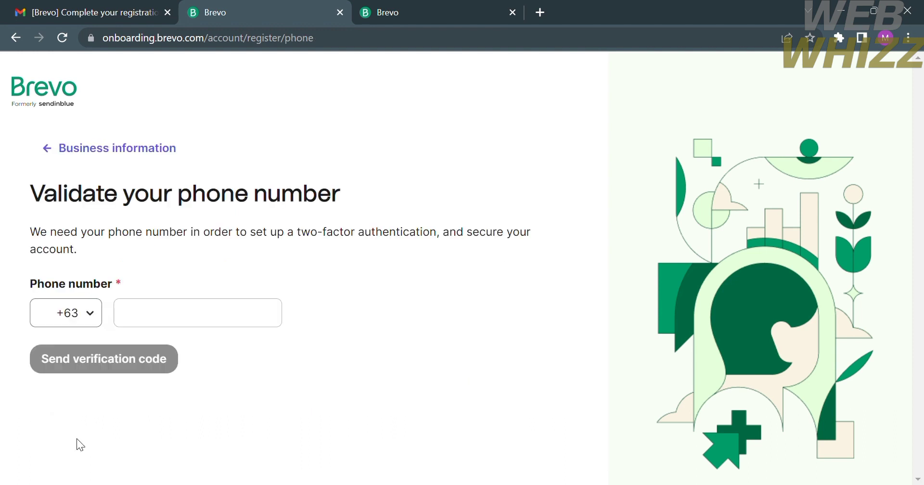
left_click(163, 316)
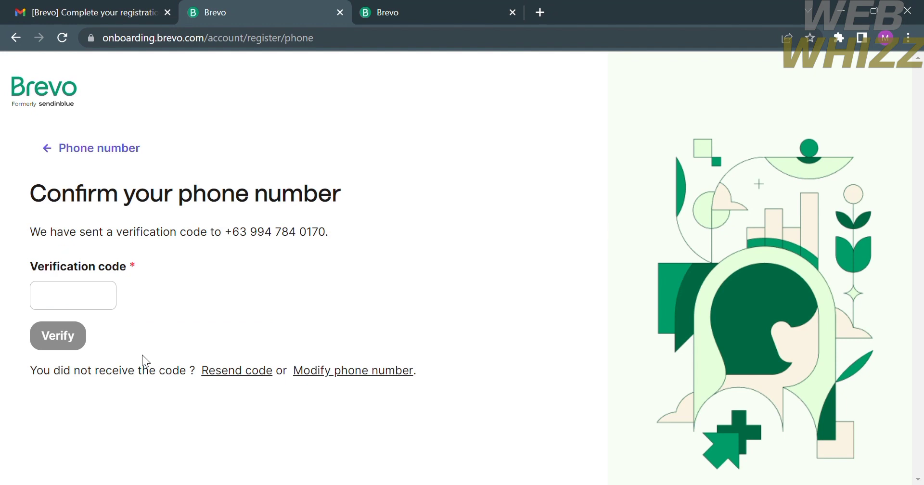
left_click(72, 283)
left_click(106, 301)
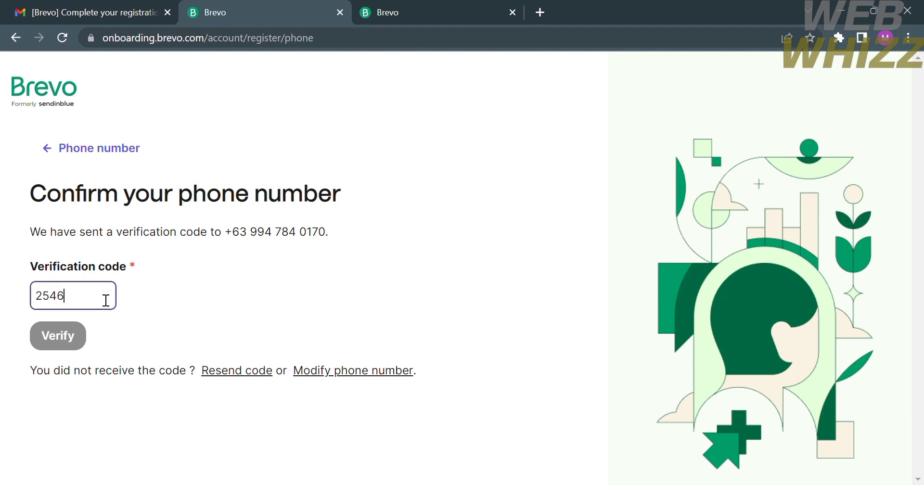
left_click(56, 332)
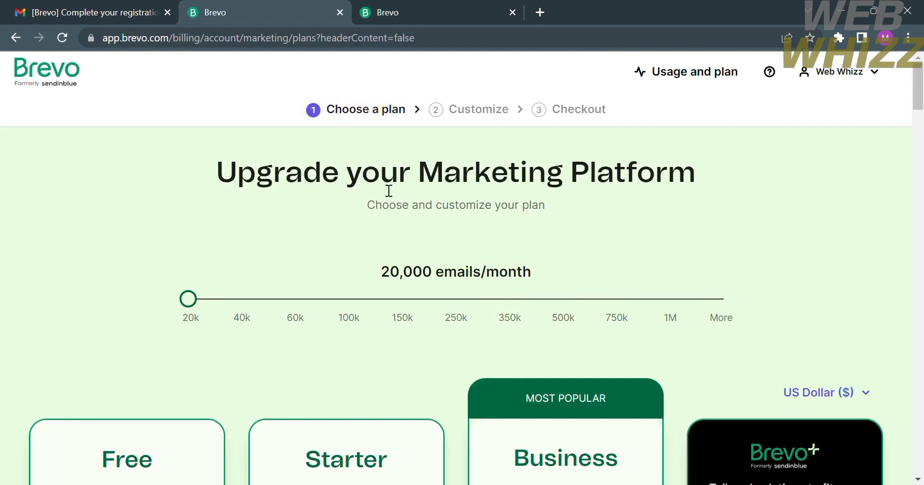
Step: Scroll down the plans page to compare Free, Starter, Business and Enterprise pricing
scroll(459, 351, "down", 2)
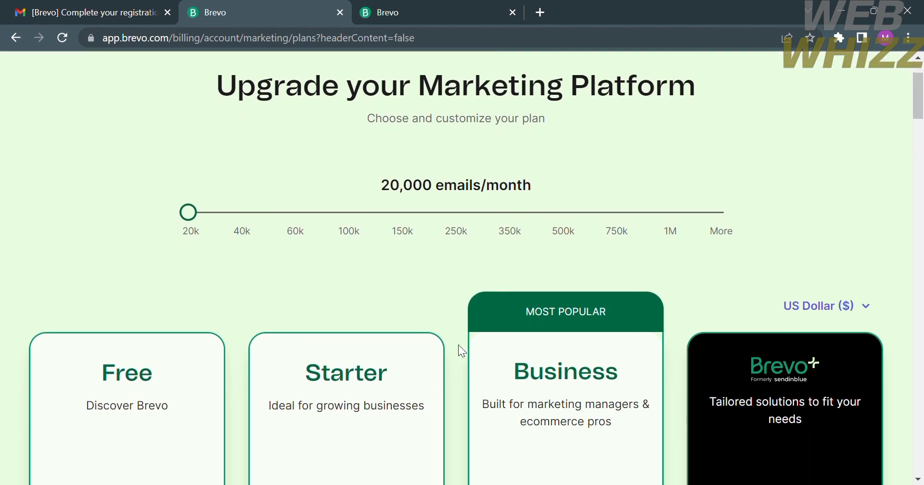
scroll(458, 345, "down", 3)
scroll(459, 346, "up", 5)
scroll(458, 344, "down", 4)
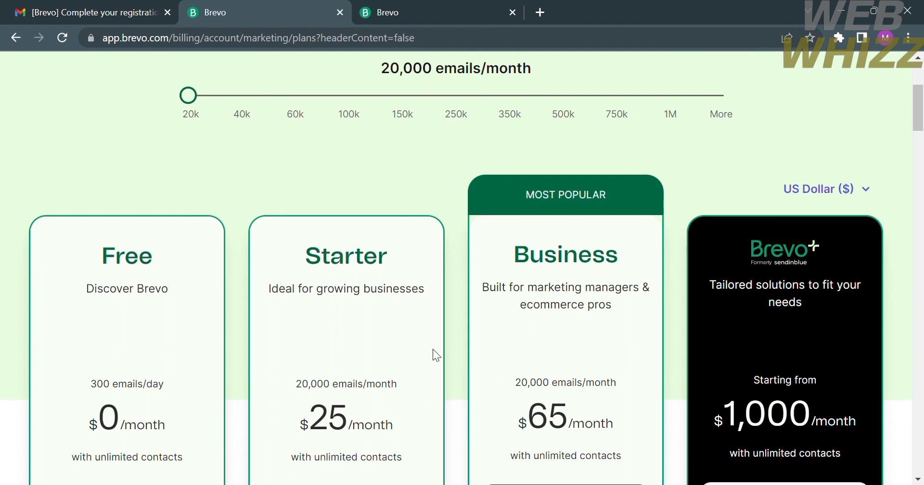
scroll(62, 399, "down", 2)
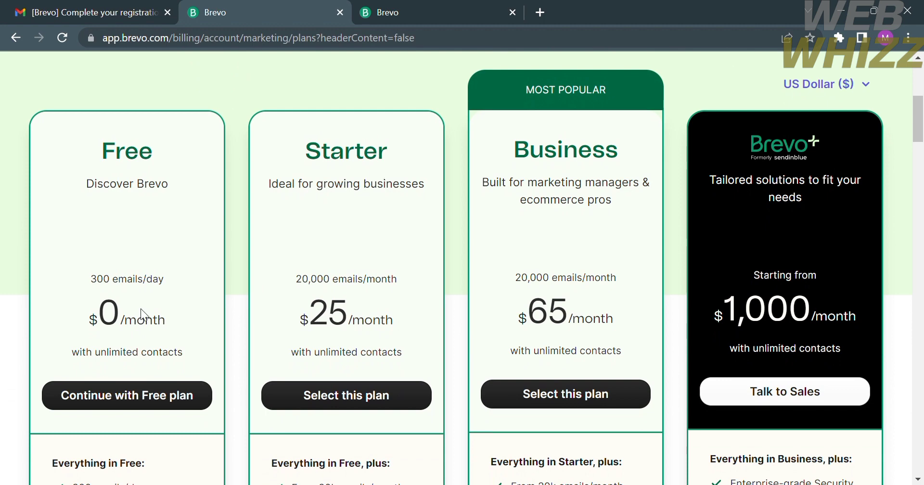
scroll(138, 313, "down", 2)
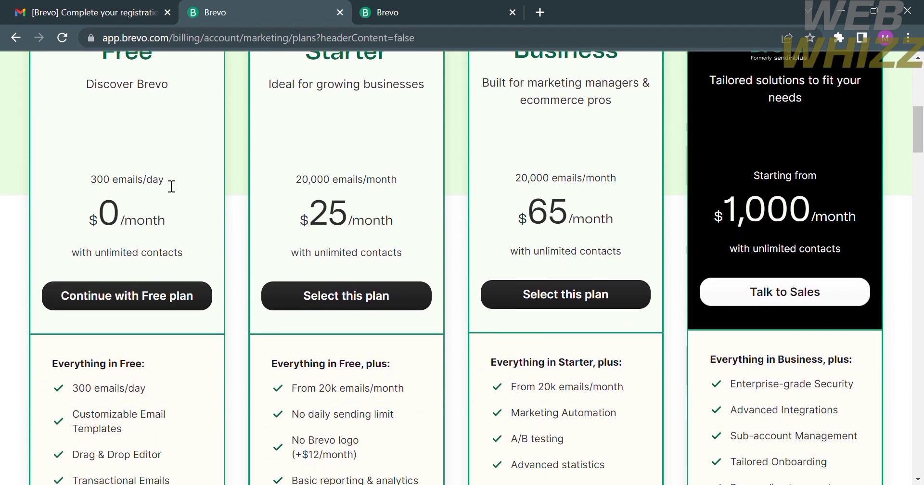
Step: Highlight the Free plan's 300 emails/day, $0 monthly price and unlimited contacts text
left_click_drag(67, 183, 177, 186)
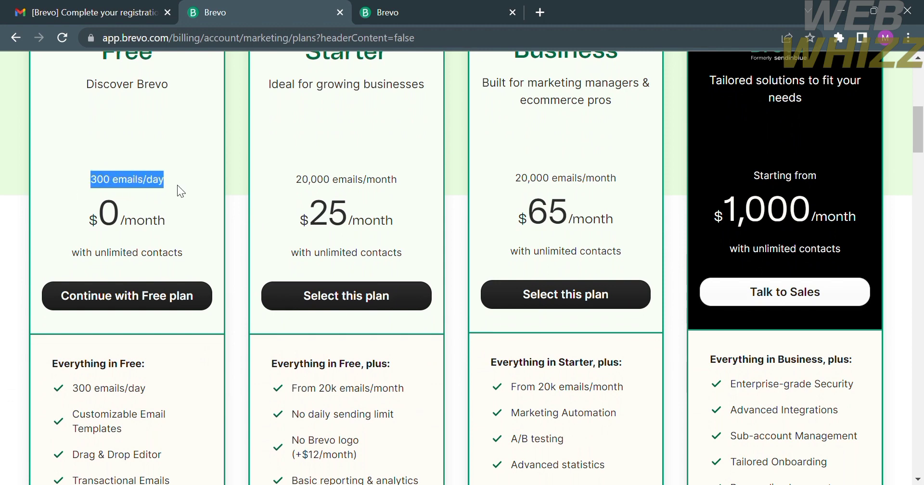
left_click(181, 186)
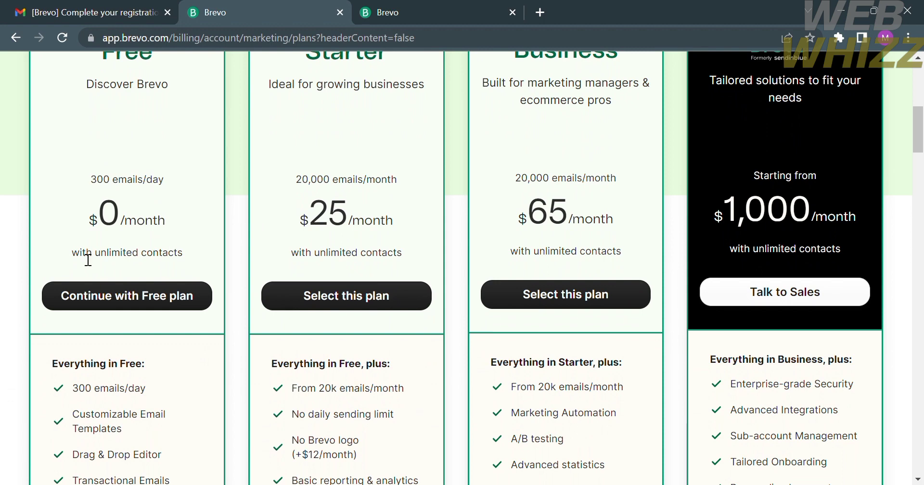
left_click_drag(153, 221, 160, 246)
left_click(189, 247)
triple_click(192, 255)
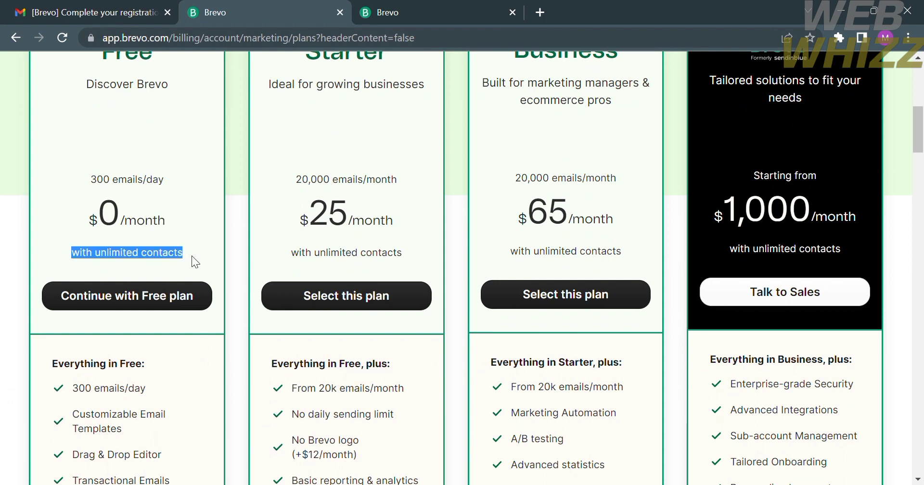
left_click(209, 293)
scroll(225, 348, "down", 3)
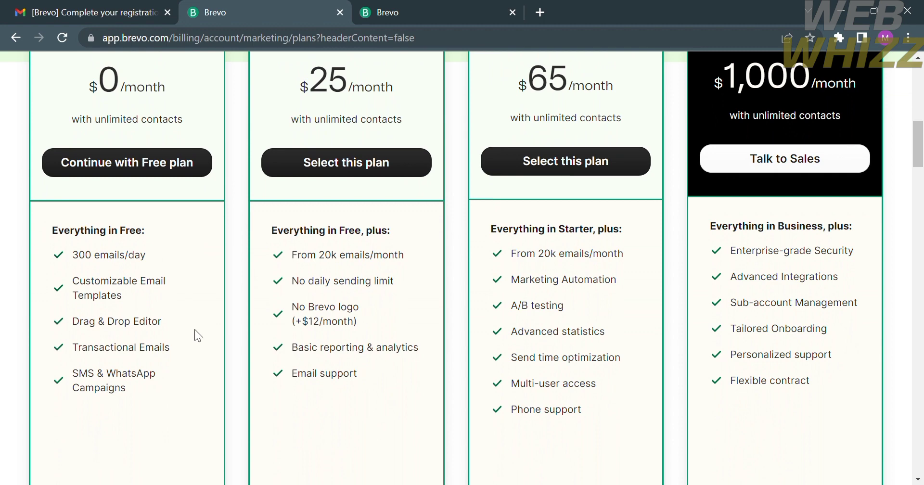
scroll(400, 290, "up", 5)
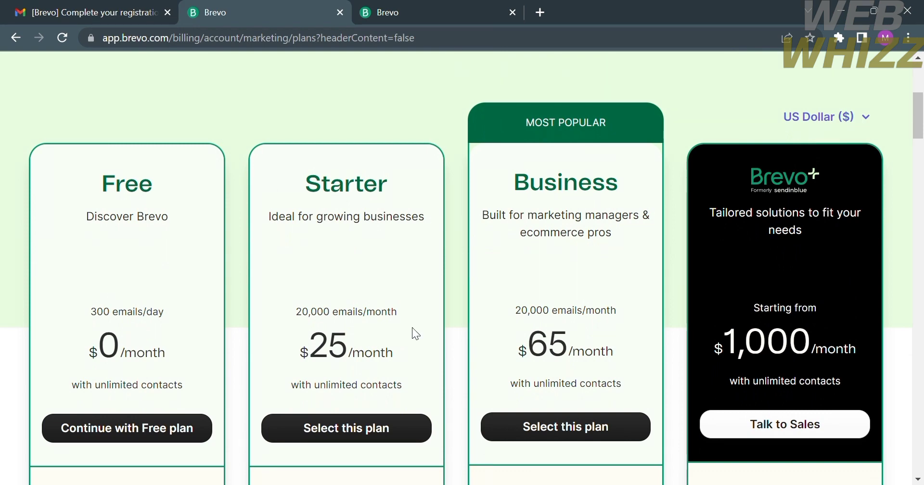
scroll(413, 329, "down", 2)
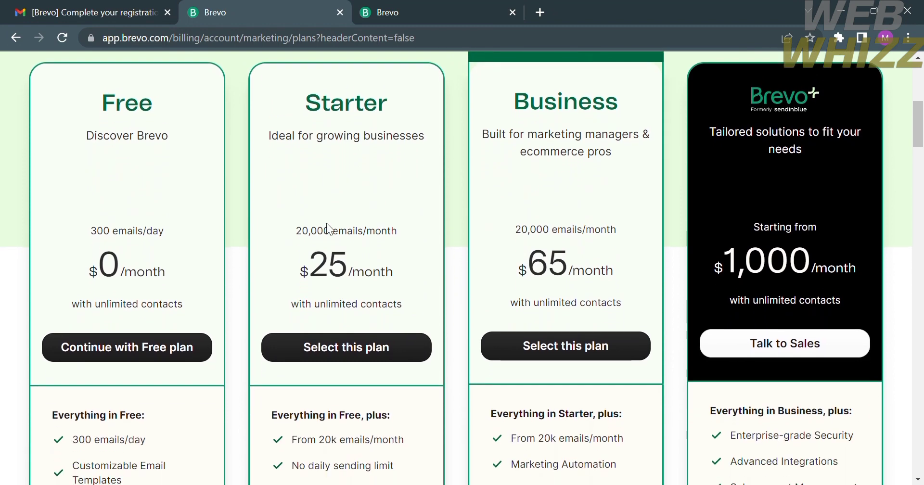
scroll(412, 333, "down", 4)
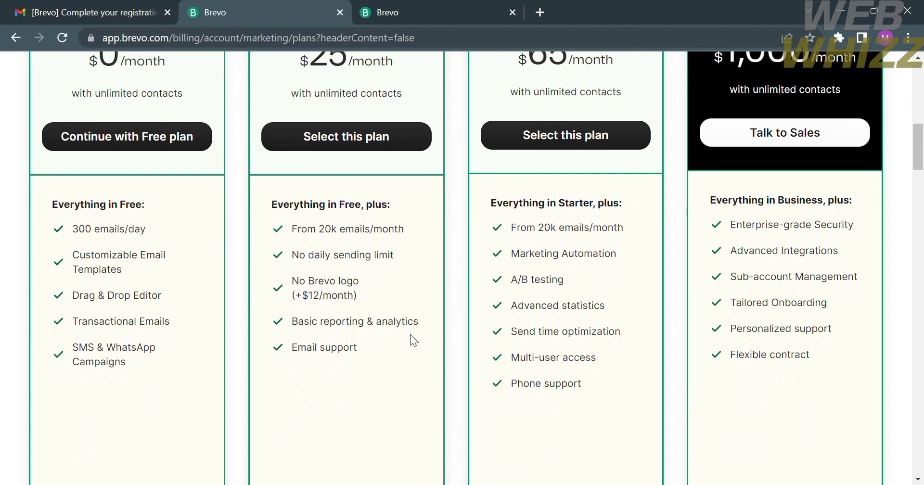
scroll(410, 334, "up", 7)
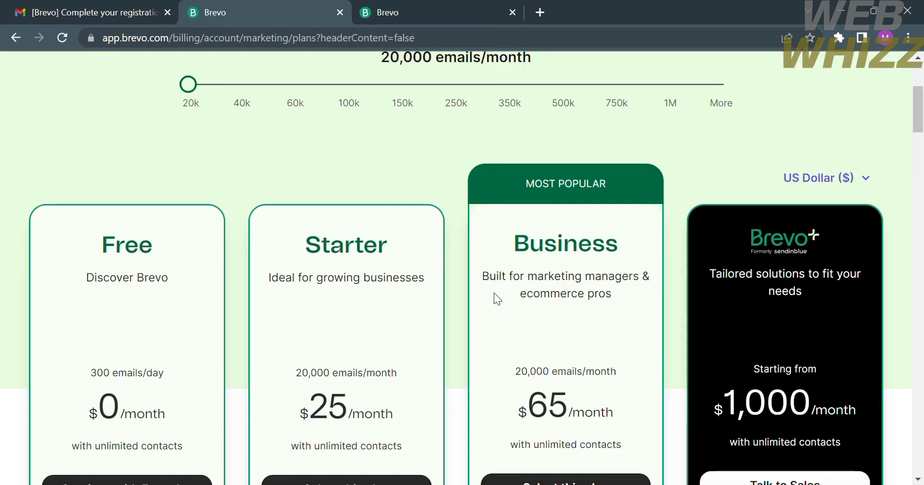
scroll(601, 306, "down", 6)
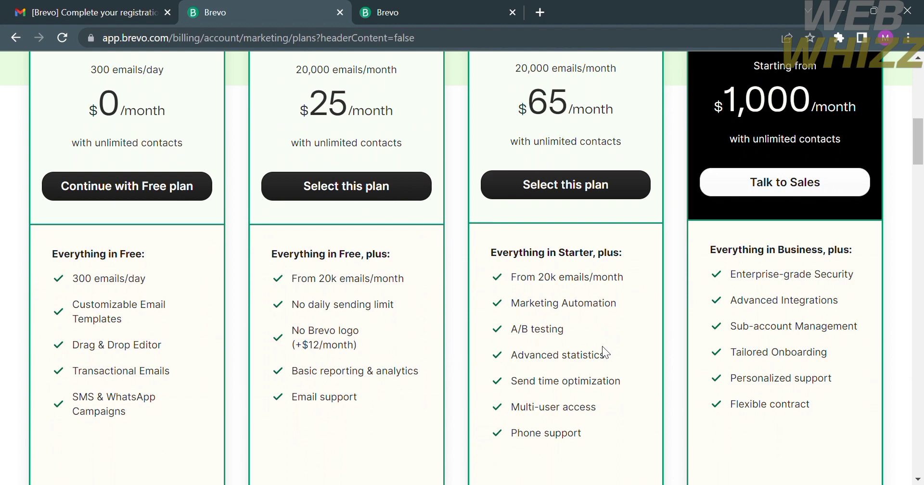
scroll(602, 346, "down", 2)
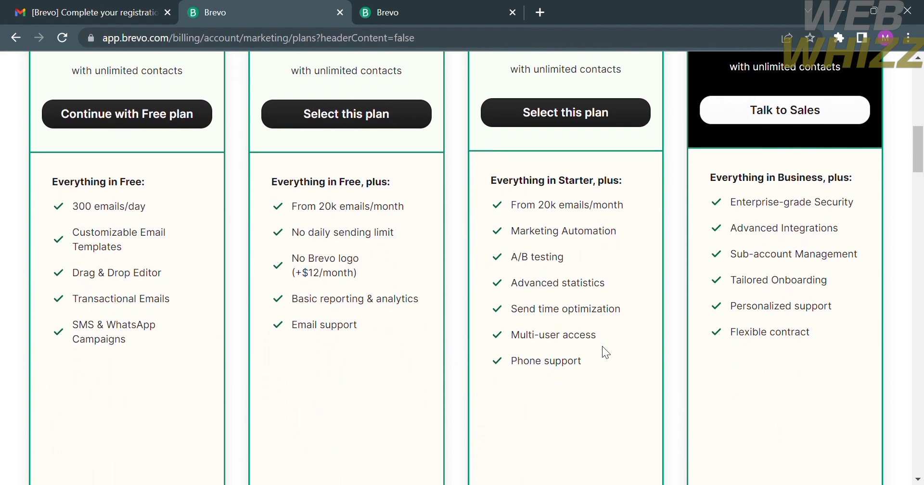
Step: Review the All features table, then continue with the Free plan to reach the Home dashboard
scroll(828, 256, "down", 9)
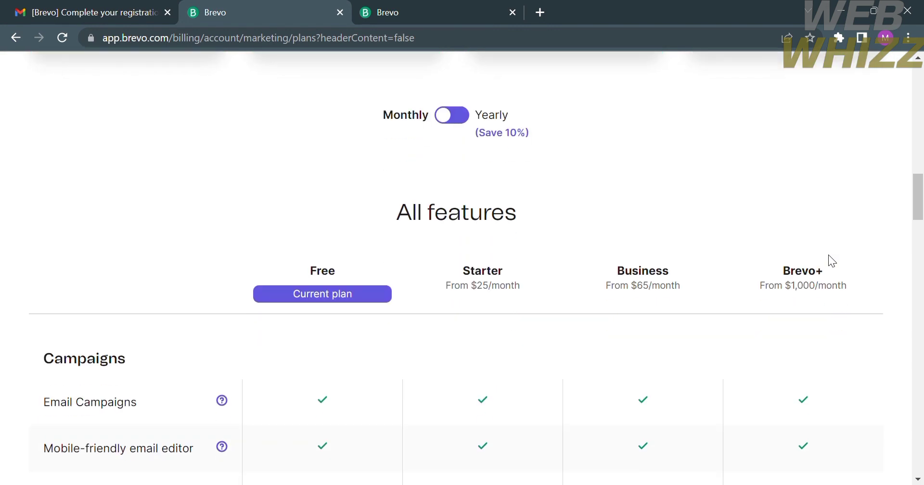
scroll(828, 255, "up", 10)
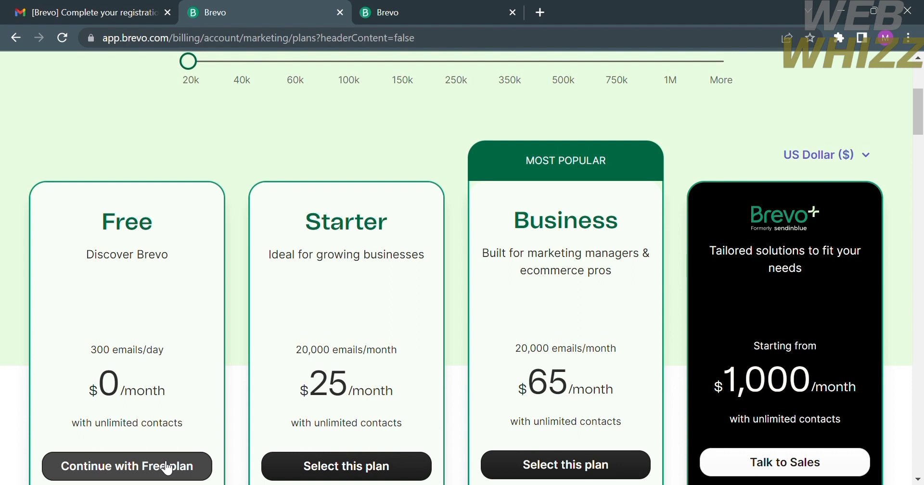
left_click(168, 469)
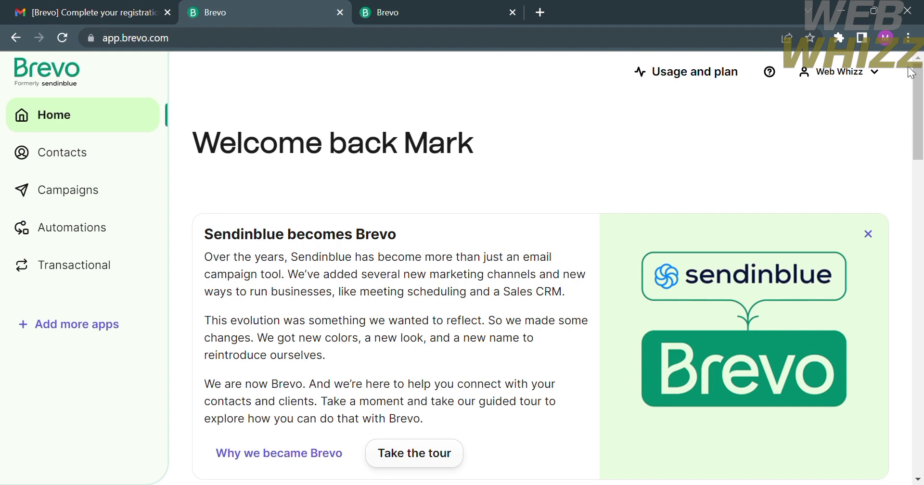
Step: Open Contacts from the sidebar and review the single email-subscribed contact
left_click(87, 154)
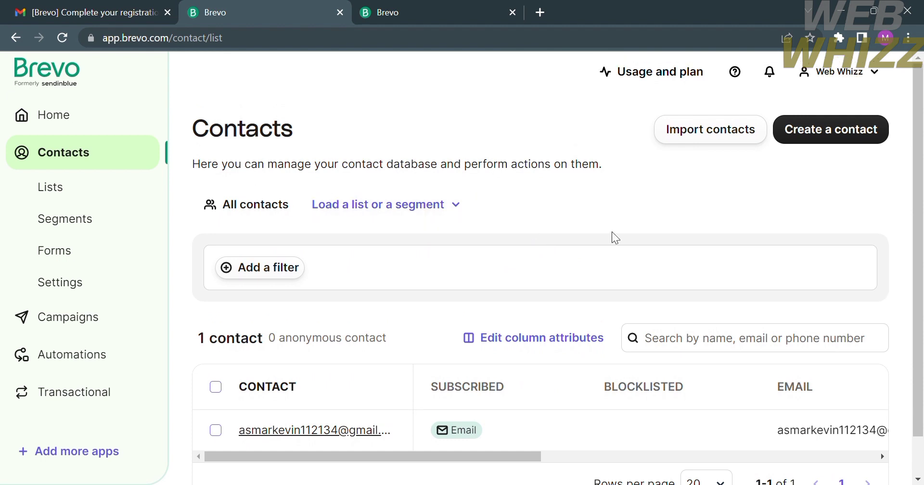
scroll(615, 238, "down", 2)
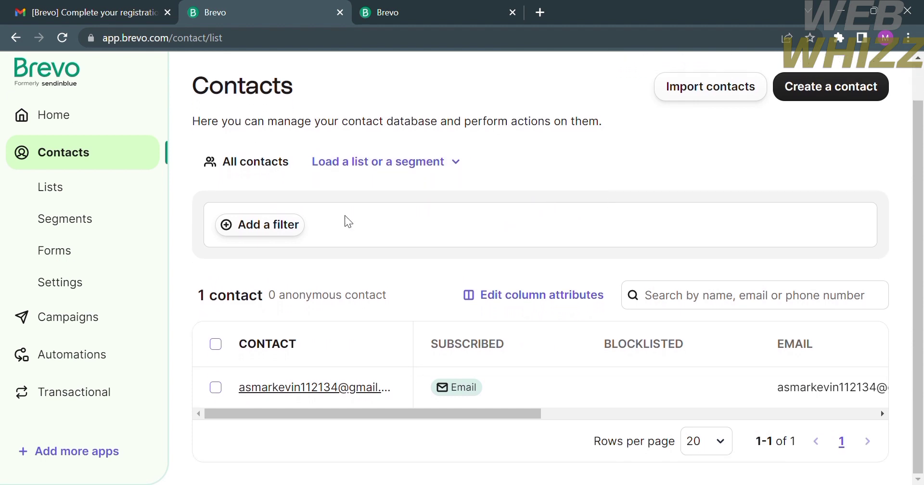
scroll(819, 147, "up", 2)
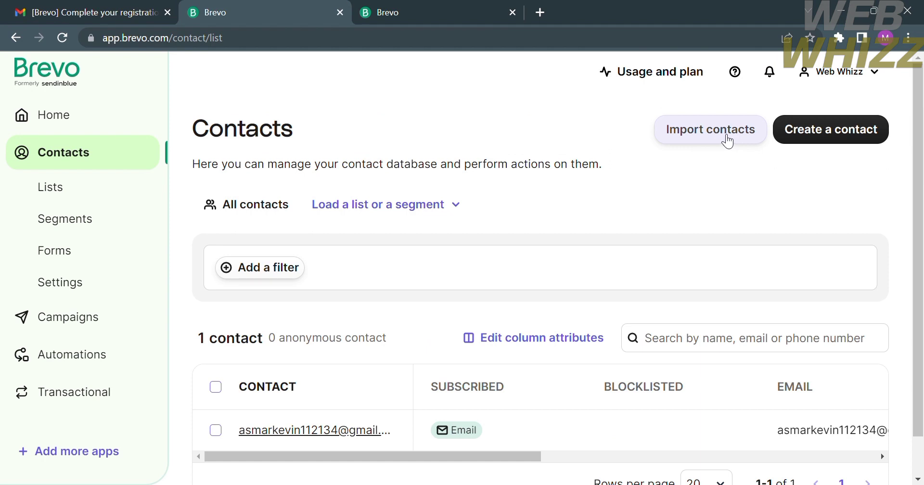
Step: Open the Import contacts options and close the extra third Brevo browser tab
left_click(727, 142)
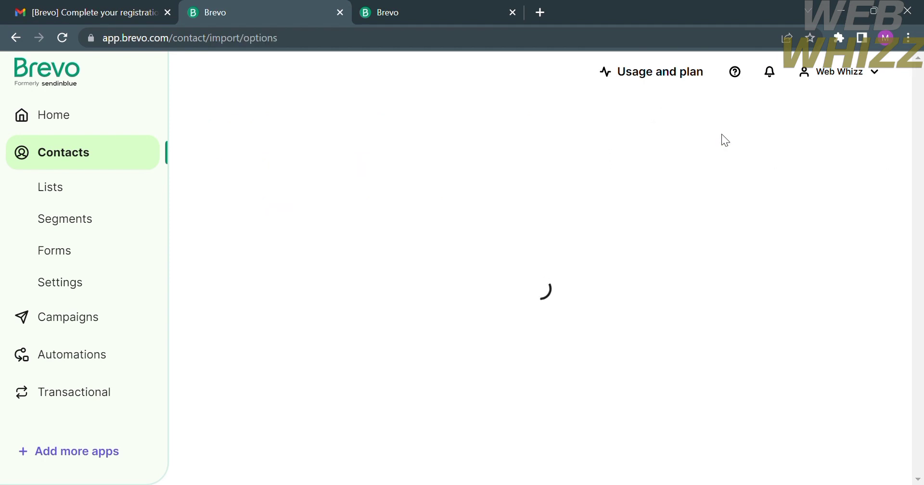
left_click(512, 12)
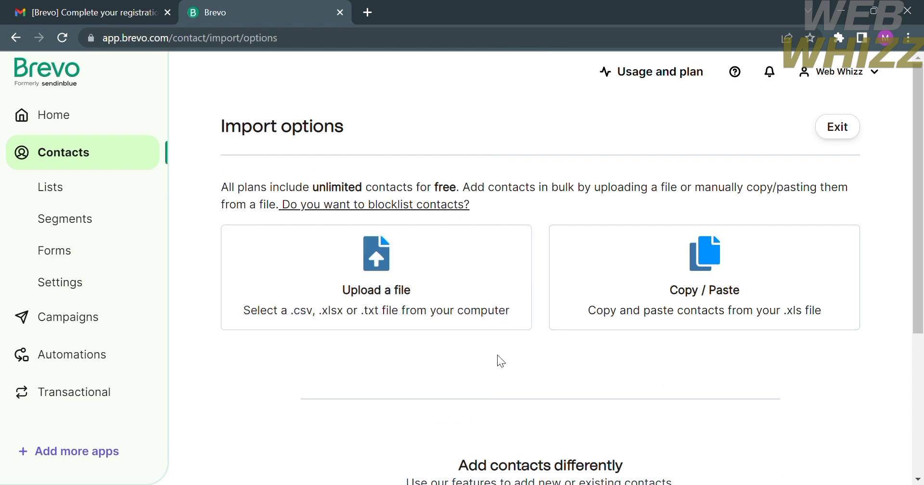
scroll(527, 367, "down", 2)
scroll(528, 367, "up", 2)
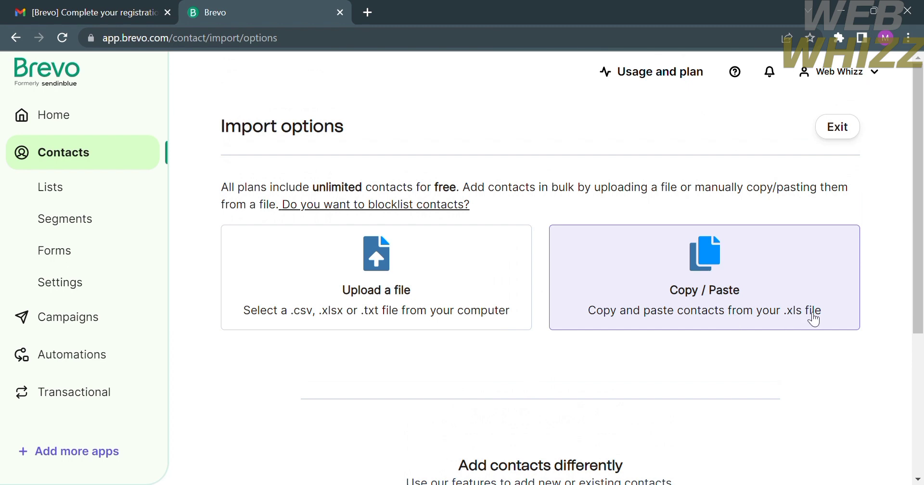
Step: Look over the import options further down, then go to the Forms page
scroll(813, 319, "down", 1)
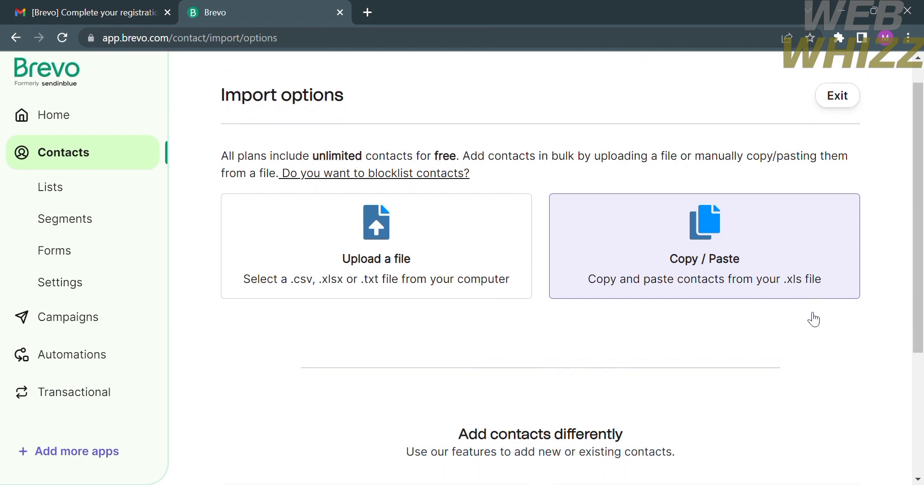
scroll(808, 316, "down", 3)
scroll(807, 312, "down", 2)
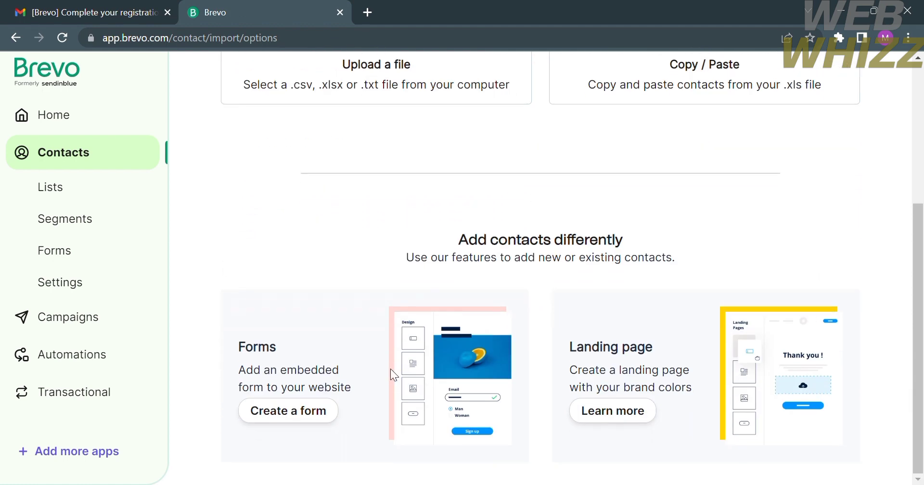
left_click(93, 262)
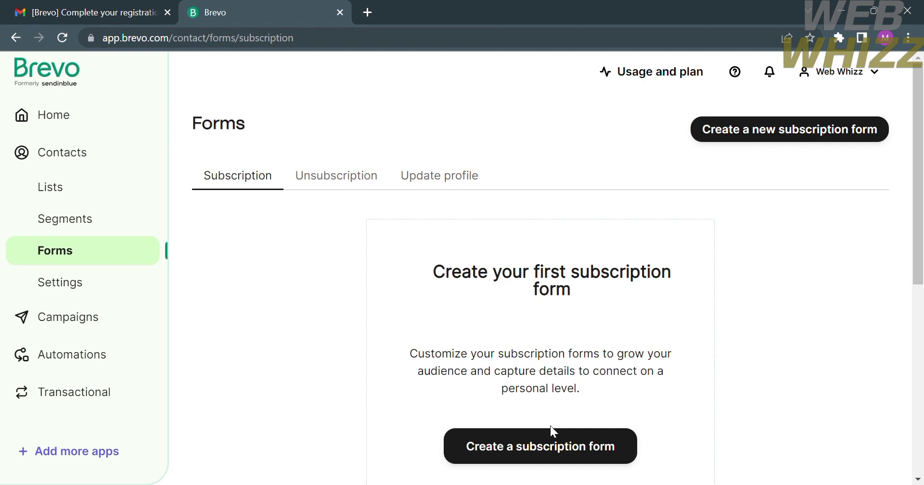
Step: View the Unsubscription and Update profile form tabs on the Forms page
left_click(327, 176)
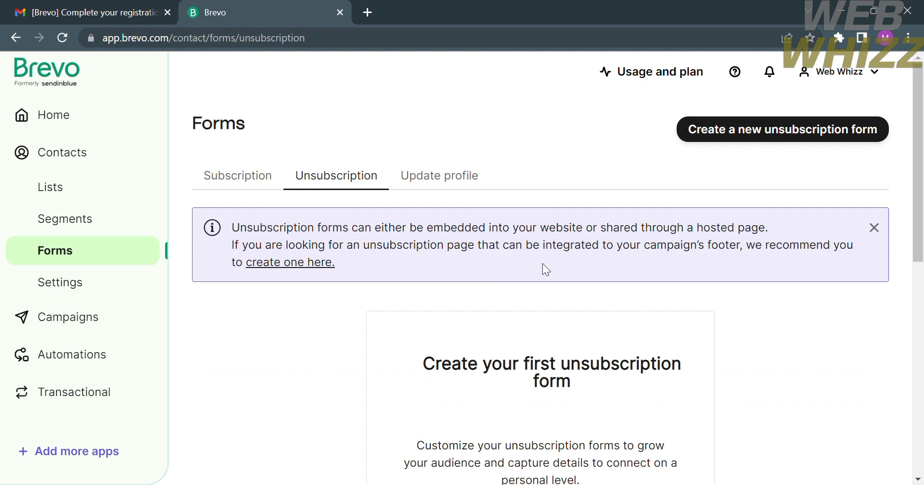
left_click(453, 184)
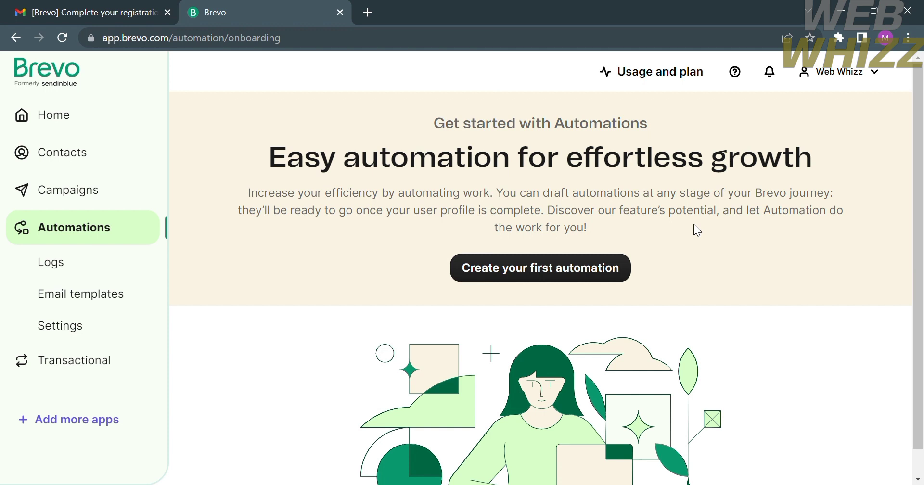
Step: From the Web Whizz account menu, open the Senders & IP settings page
scroll(694, 225, "down", 1)
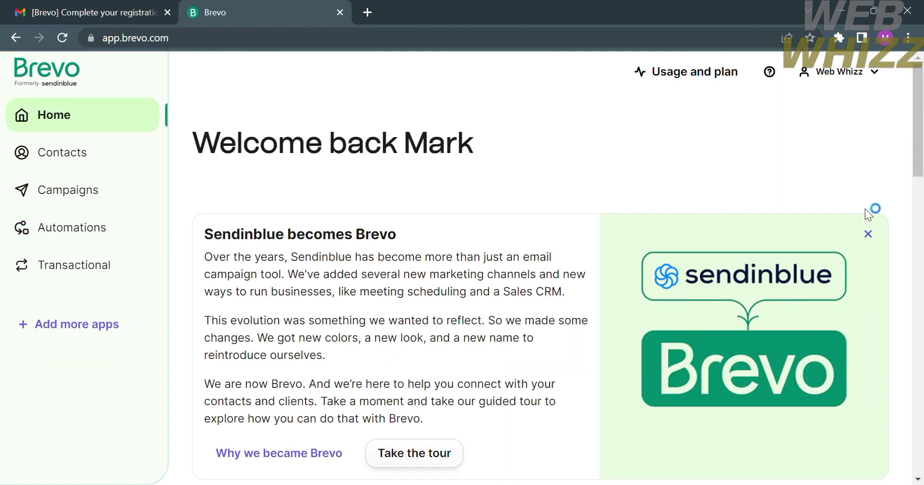
scroll(868, 183, "up", 5)
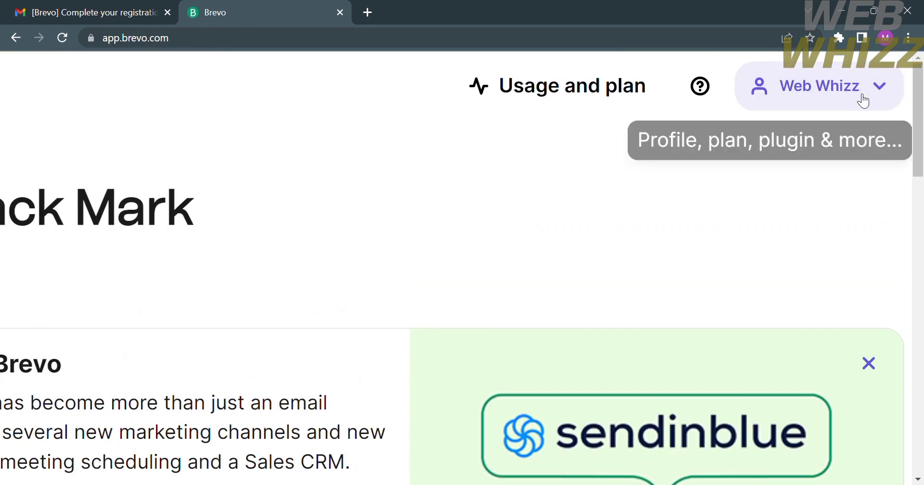
left_click(864, 101)
scroll(864, 101, "down", 5)
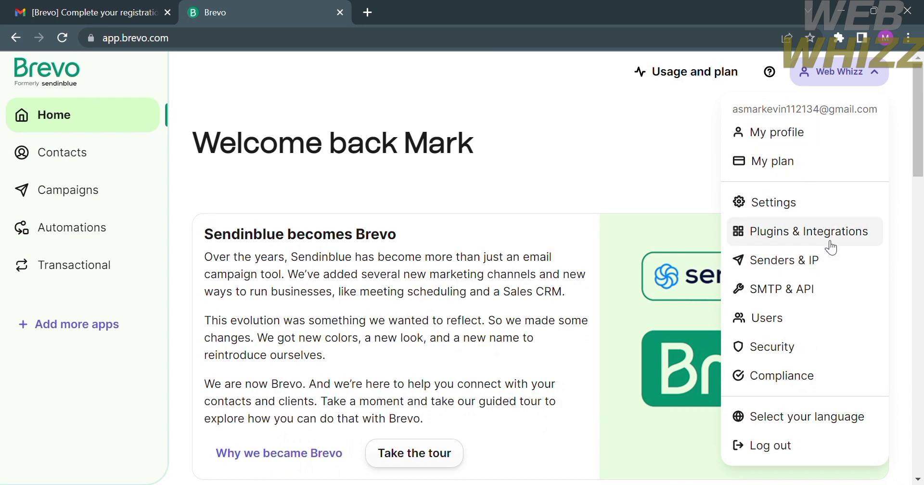
left_click(813, 273)
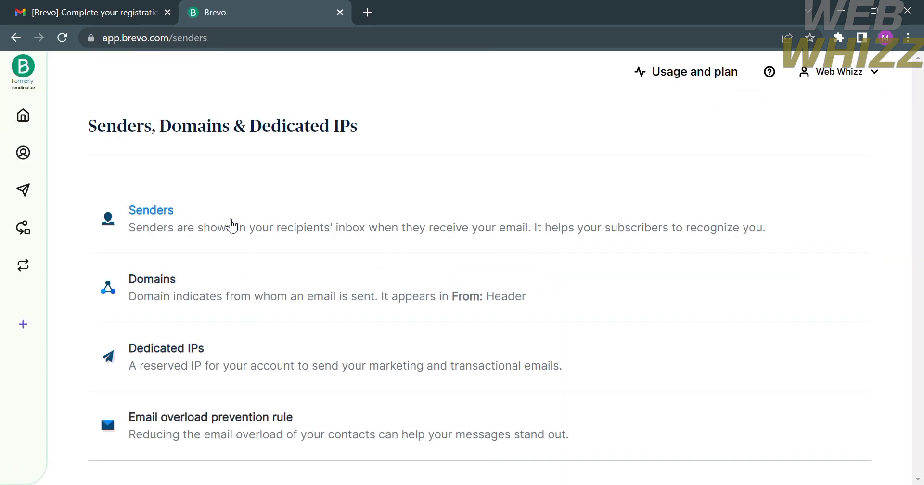
Step: Open the Senders list, start a new sender, then cancel without filling From name or email
left_click(230, 226)
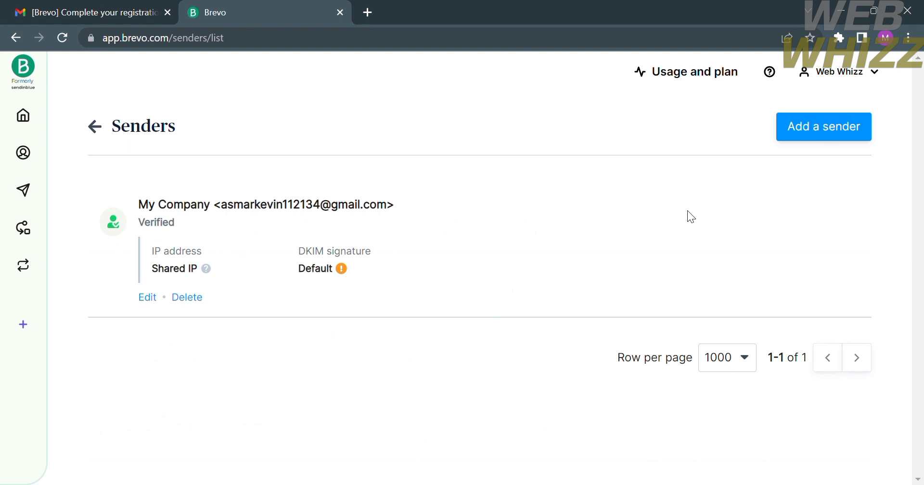
left_click(840, 126)
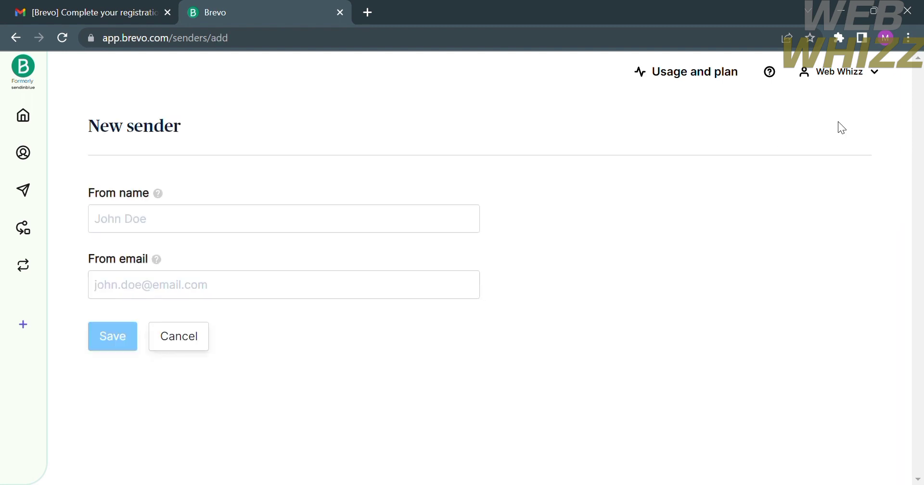
left_click(124, 231)
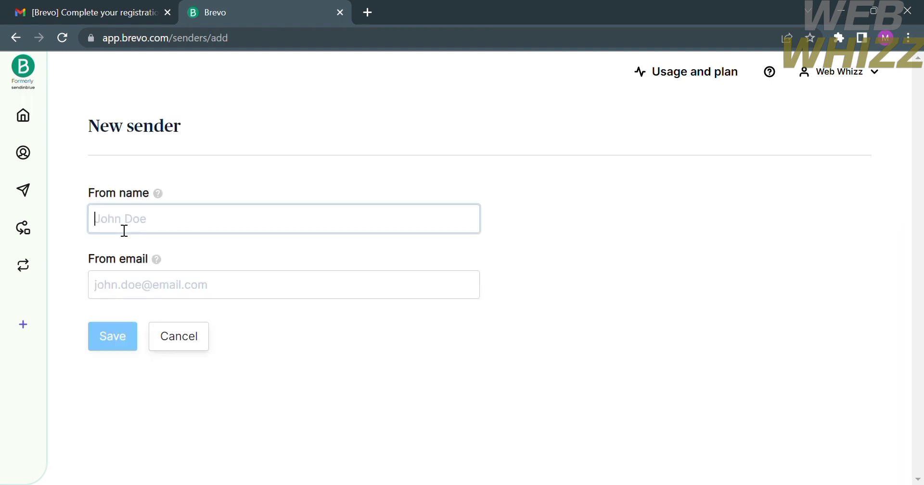
left_click(120, 291)
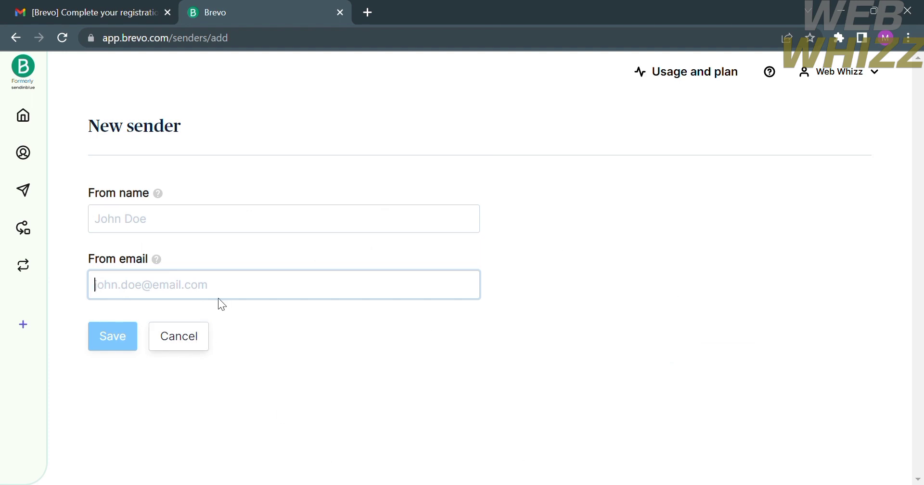
left_click(193, 345)
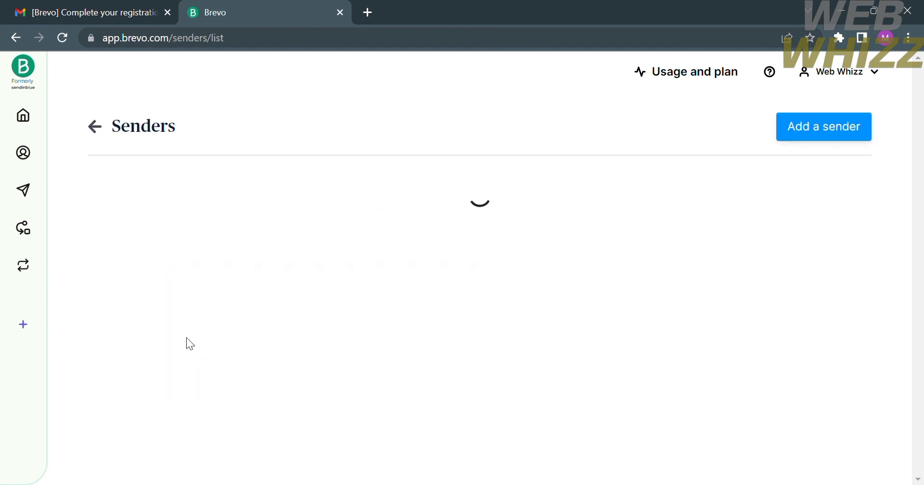